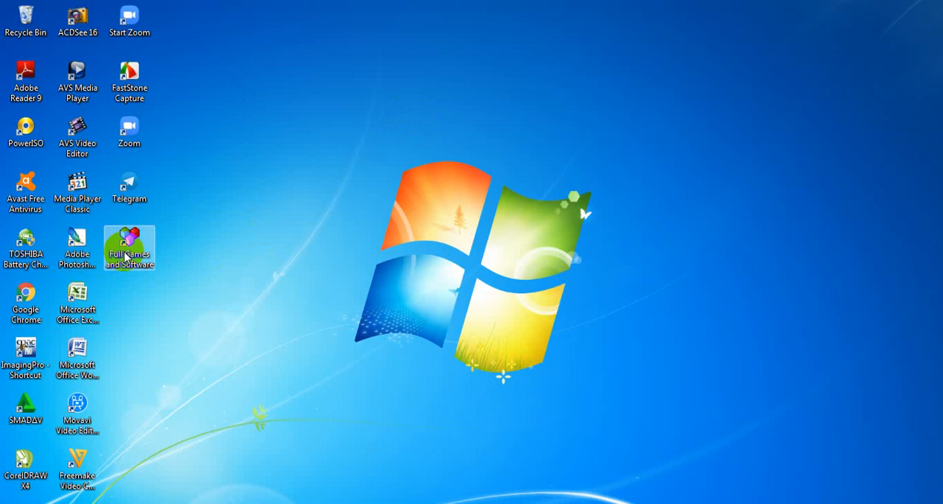
- Start Adobe Photoshop, decline registration, dismiss the updater message, and reset the foreground and background colours to the defaults
{"action": "double_click", "coordinate": [79, 243]}
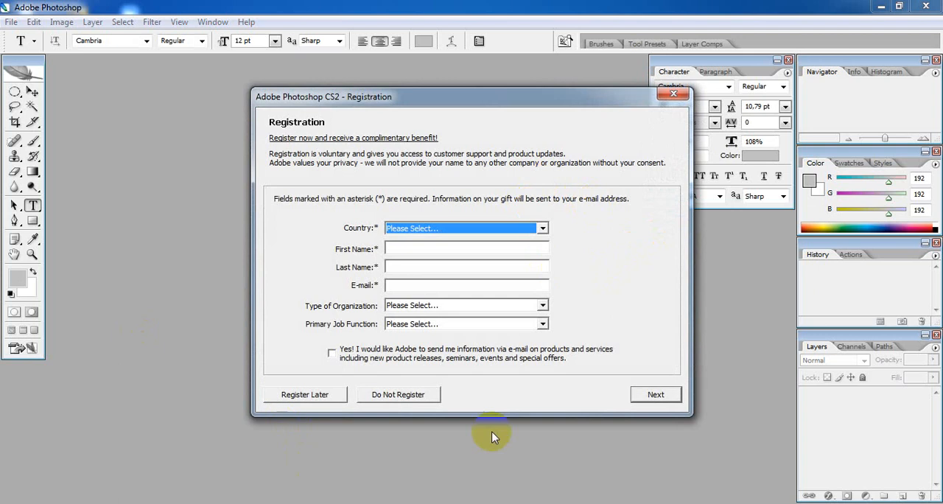
{"action": "left_click", "coordinate": [401, 396]}
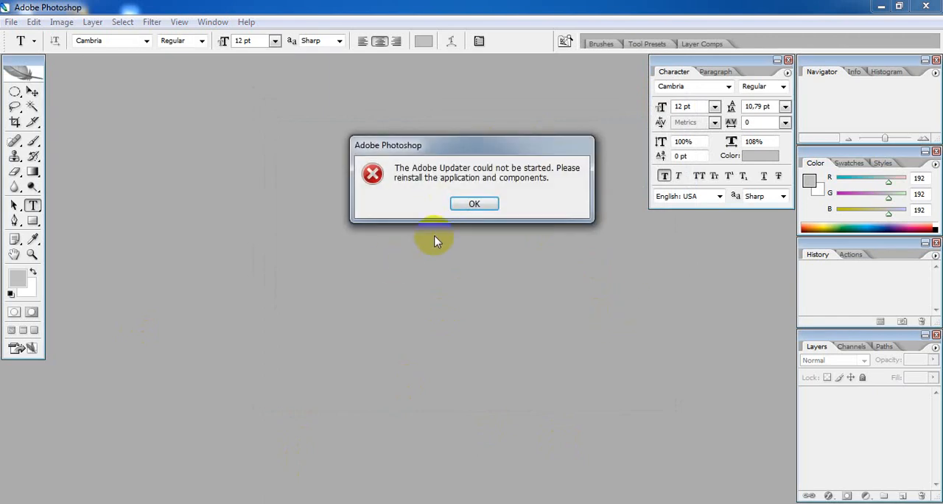
{"action": "left_click", "coordinate": [480, 262]}
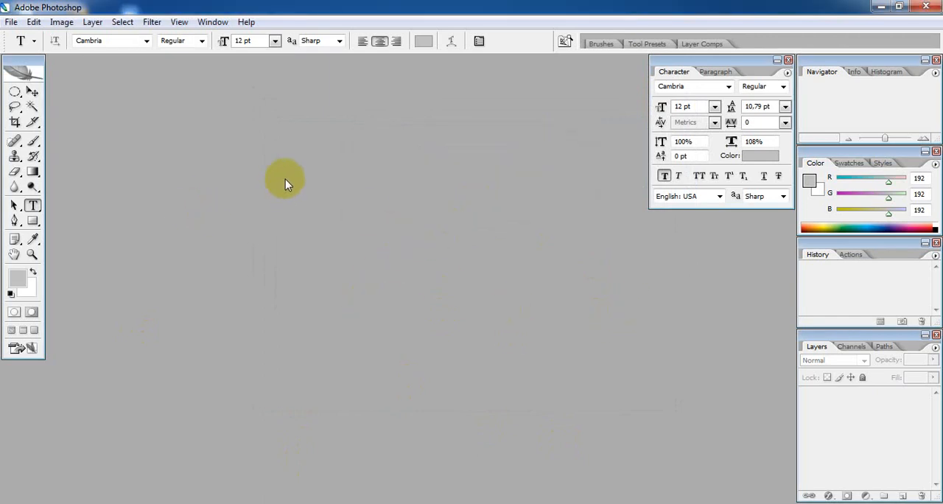
{"action": "left_click", "coordinate": [11, 296]}
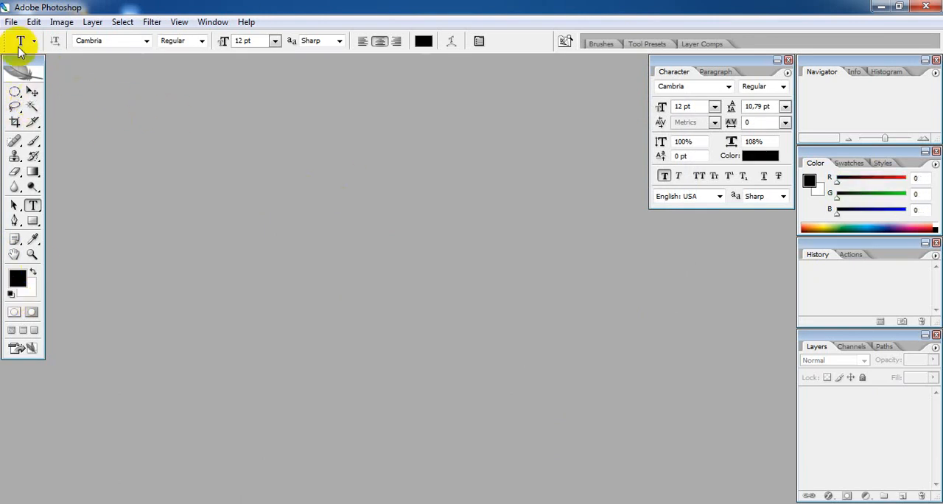
{"action": "left_click", "coordinate": [12, 22]}
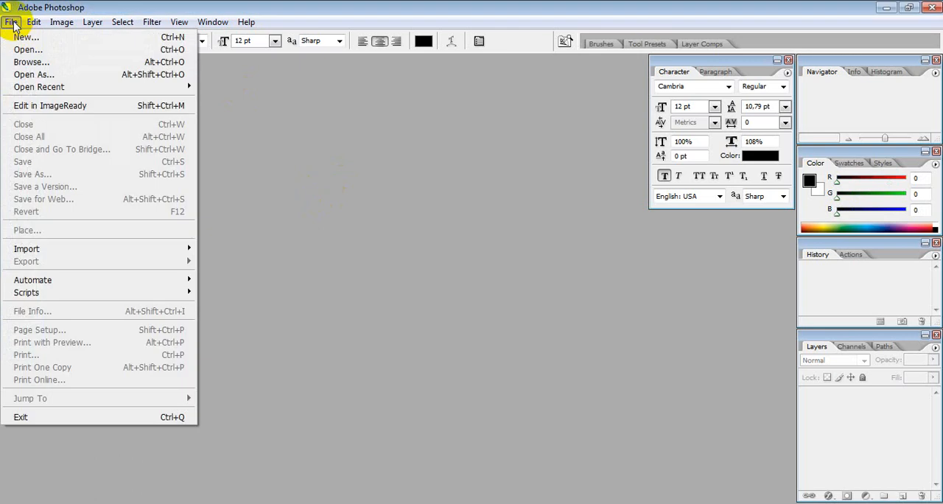
{"action": "left_click", "coordinate": [23, 52]}
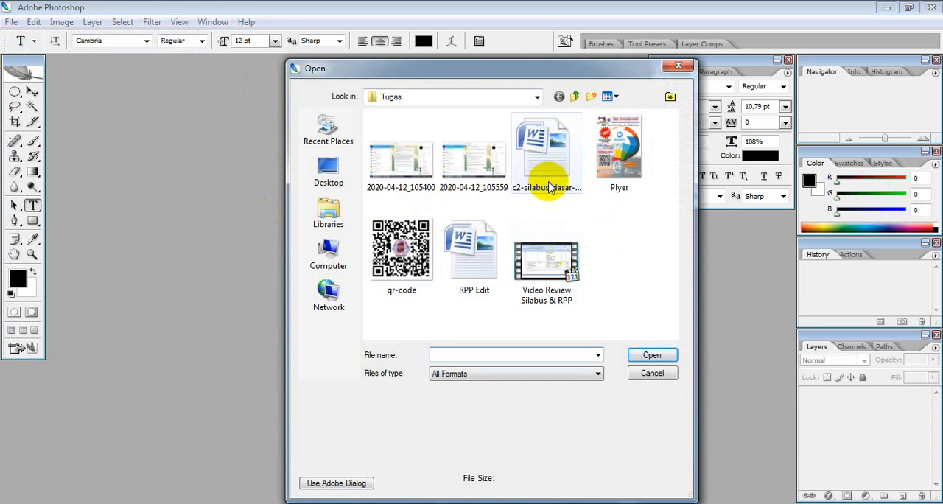
{"action": "left_click", "coordinate": [331, 261]}
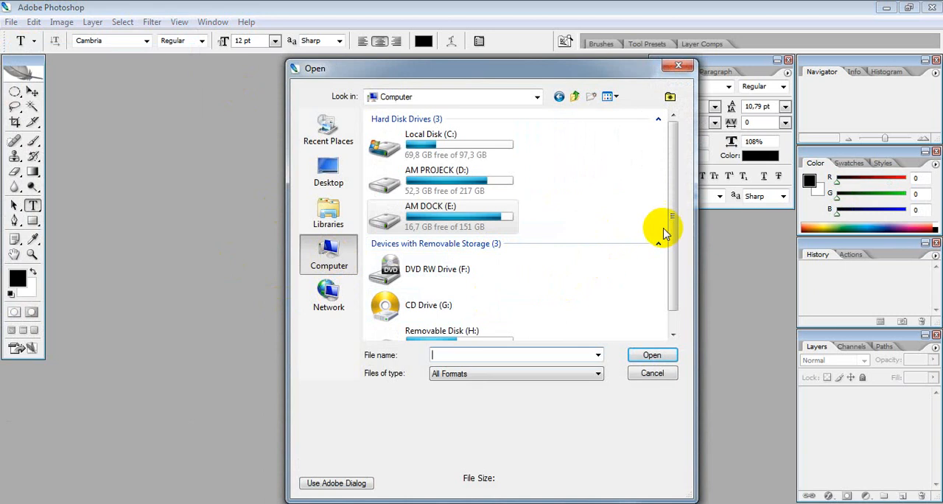
{"action": "mouse_move", "coordinate": [673, 219]}
{"action": "left_mouse_down"}
{"action": "mouse_move", "coordinate": [672, 240]}
{"action": "mouse_move", "coordinate": [674, 207]}
{"action": "left_mouse_up"}
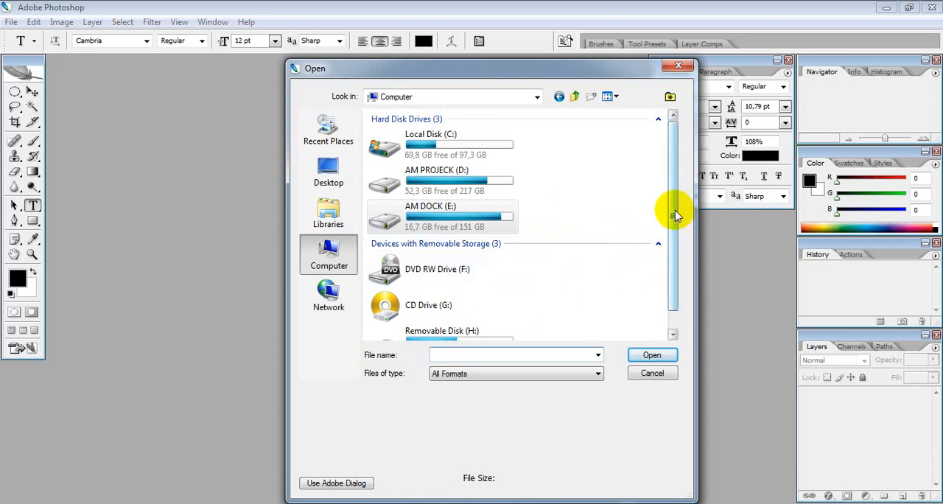
{"action": "left_click_drag", "start_coordinate": [675, 205], "coordinate": [679, 234]}
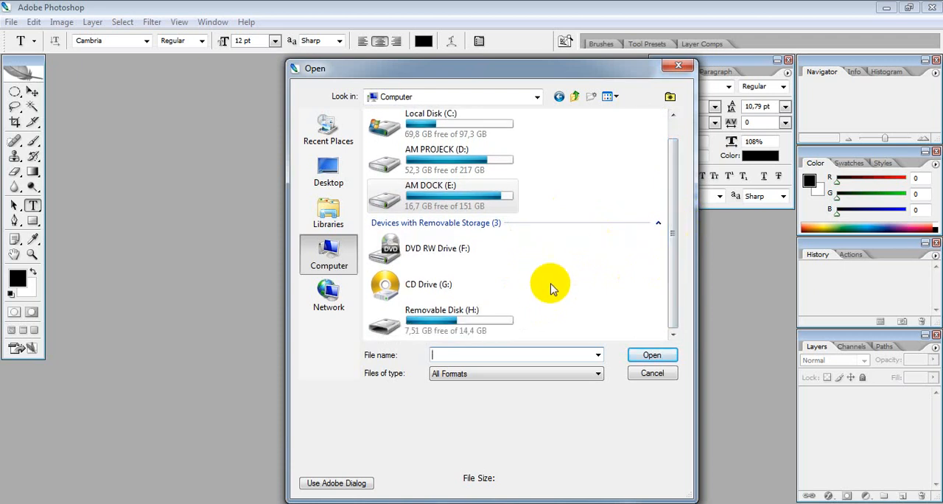
{"action": "double_click", "coordinate": [472, 320]}
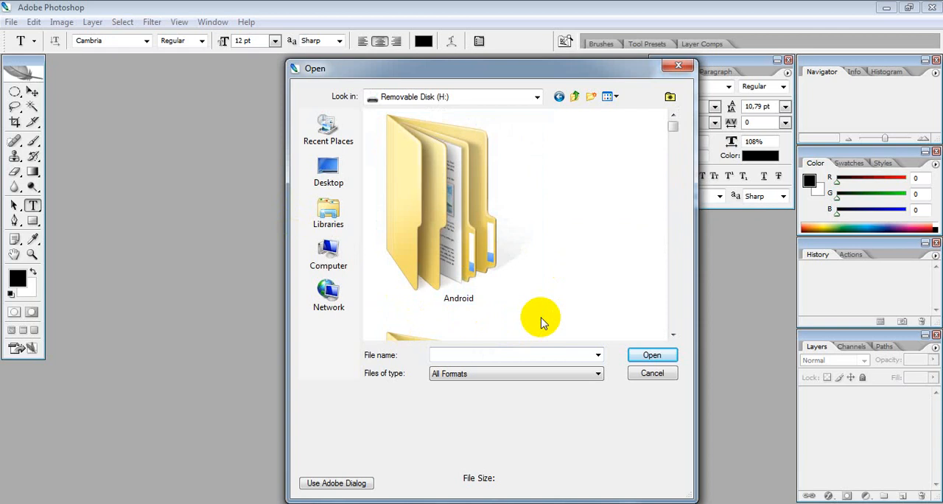
{"action": "left_click", "coordinate": [333, 258]}
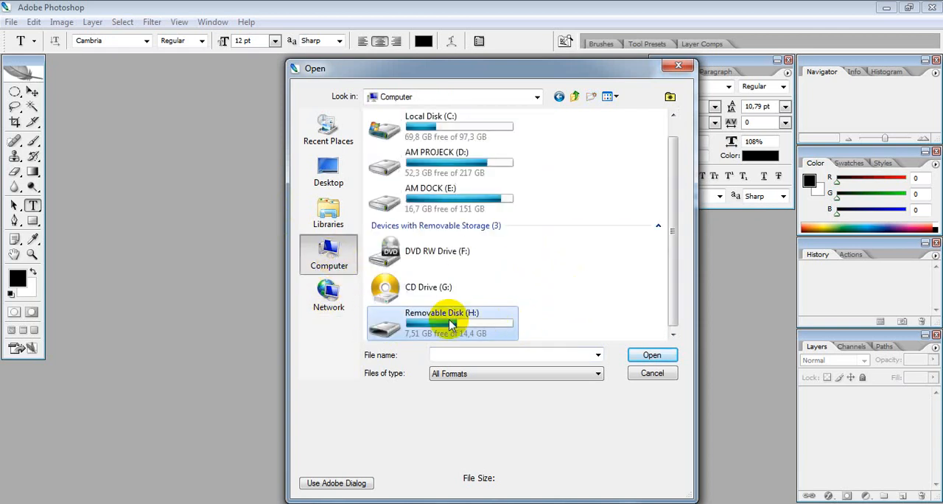
{"action": "double_click", "coordinate": [452, 324]}
{"action": "double_click", "coordinate": [448, 228]}
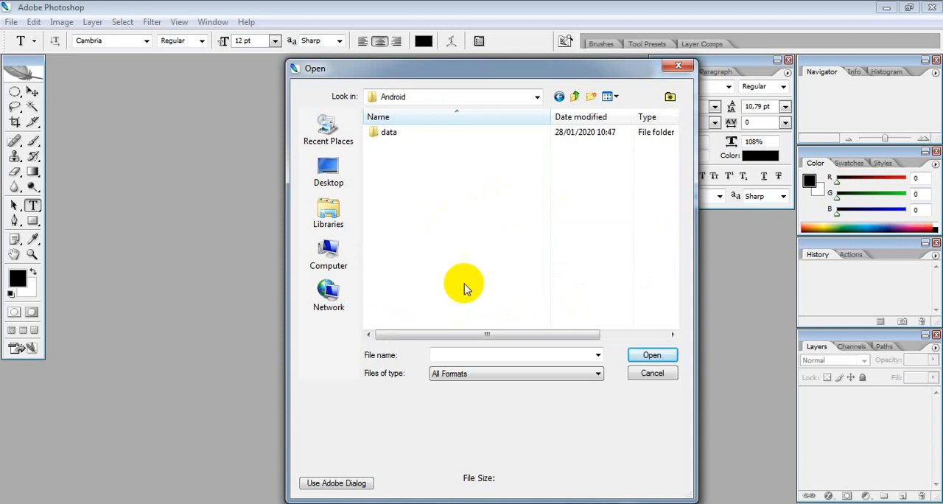
{"action": "left_click", "coordinate": [330, 258]}
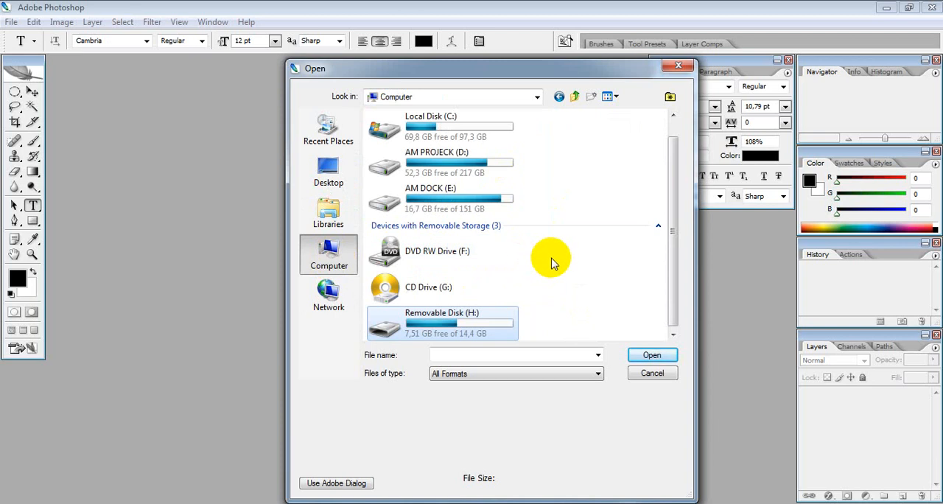
{"action": "double_click", "coordinate": [466, 318]}
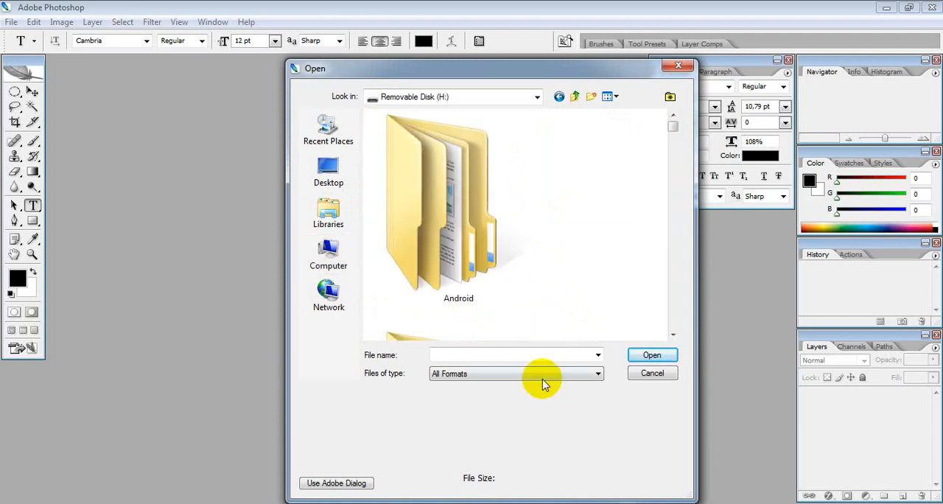
{"action": "left_click", "coordinate": [672, 130]}
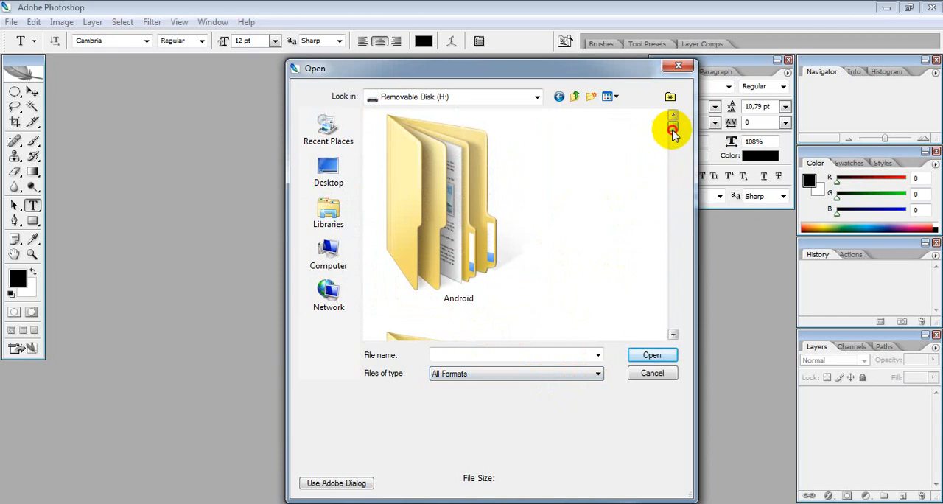
{"action": "left_click", "coordinate": [609, 97]}
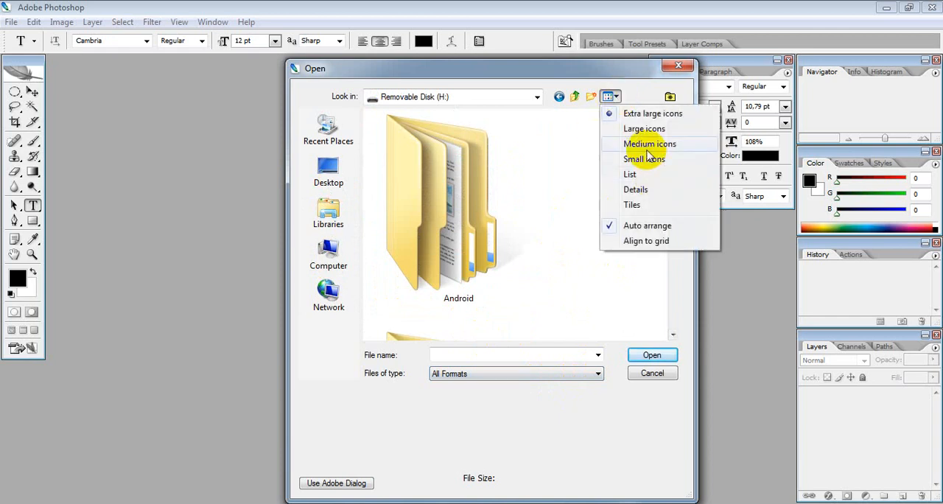
{"action": "left_click", "coordinate": [646, 146]}
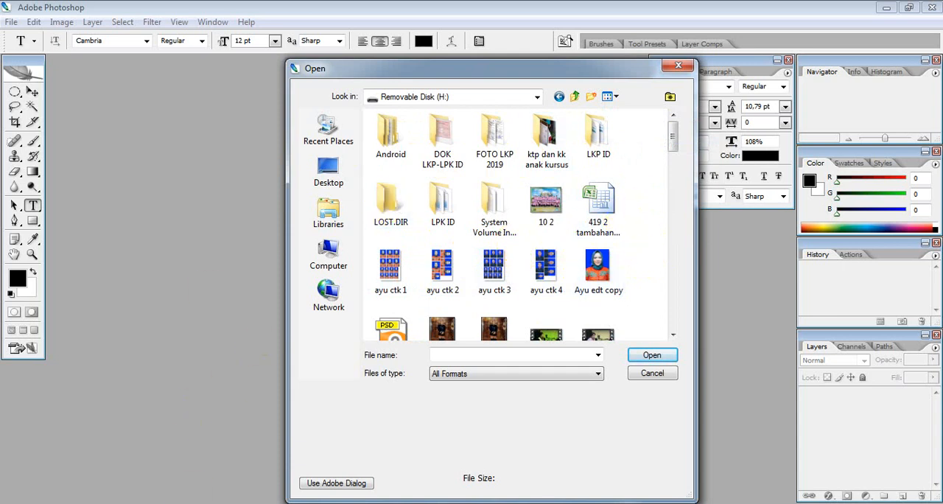
- Switch to the Sertifikat Permagangan folder window and select the Blkg and Frame PSD files together
{"action": "left_click", "coordinate": [166, 503]}
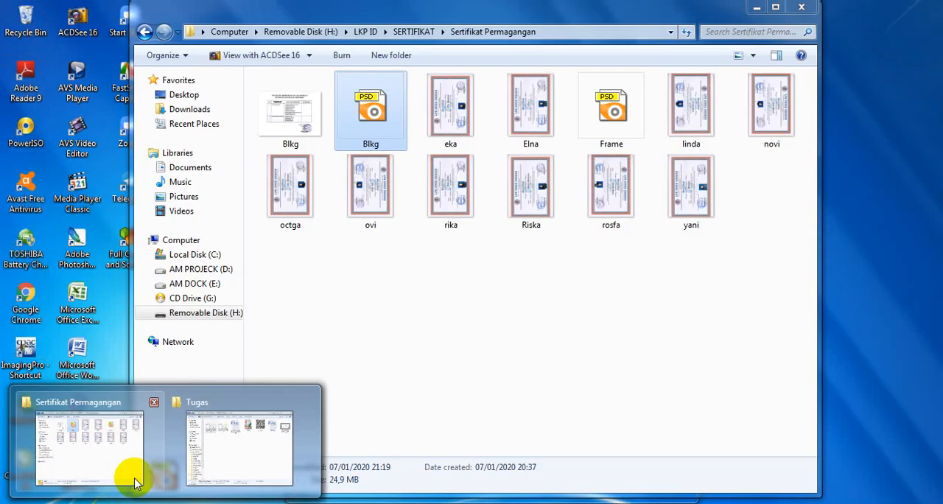
{"action": "left_click", "coordinate": [133, 475]}
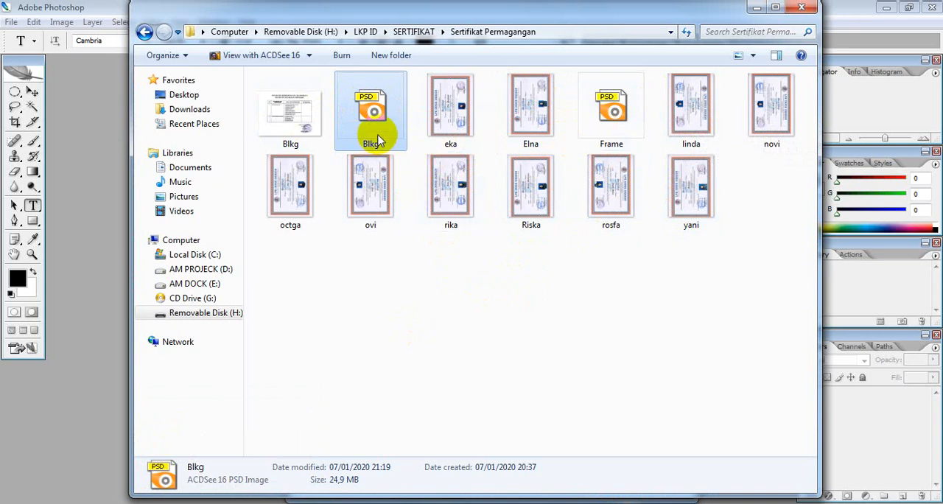
{"action": "left_click", "coordinate": [608, 135]}
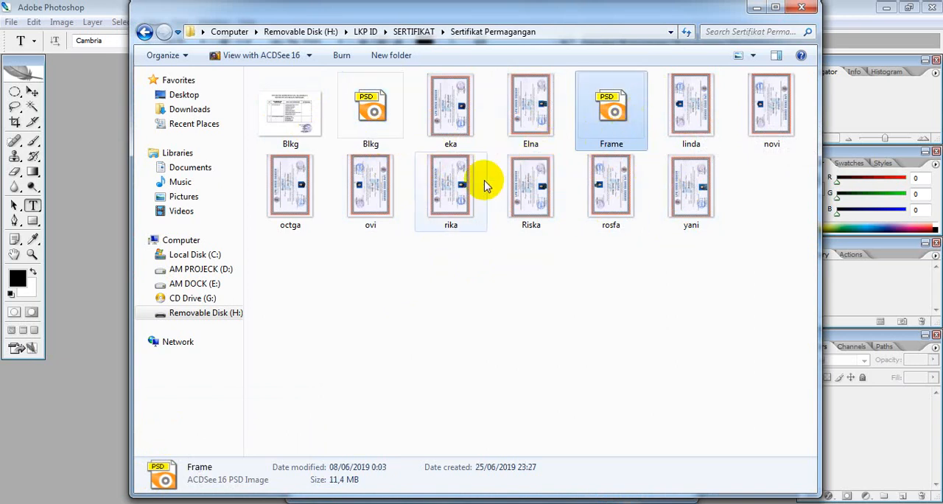
{"action": "left_click", "coordinate": [364, 131], "text": "ctrl"}
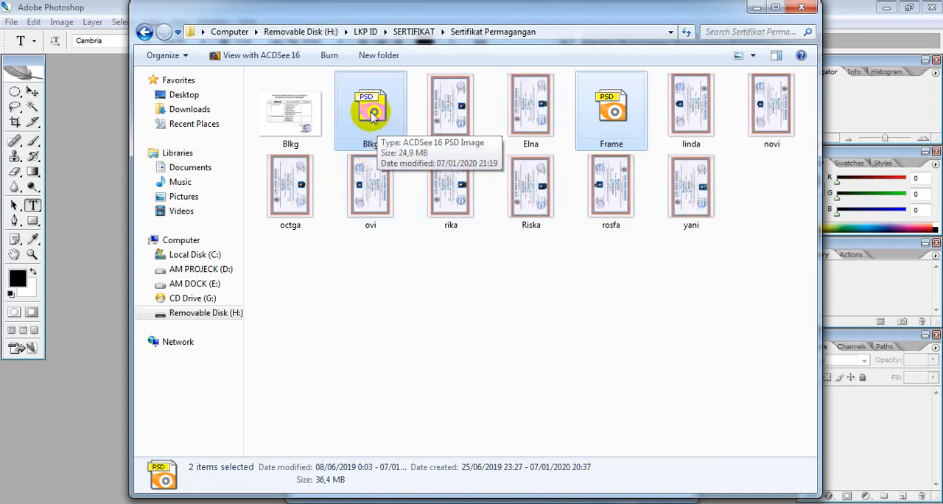
{"action": "mouse_move", "coordinate": [379, 131]}
{"action": "left_mouse_down"}
{"action": "mouse_move", "coordinate": [252, 163]}
{"action": "mouse_move", "coordinate": [108, 163]}
{"action": "mouse_move", "coordinate": [258, 207]}
{"action": "mouse_move", "coordinate": [382, 125]}
{"action": "left_mouse_up"}
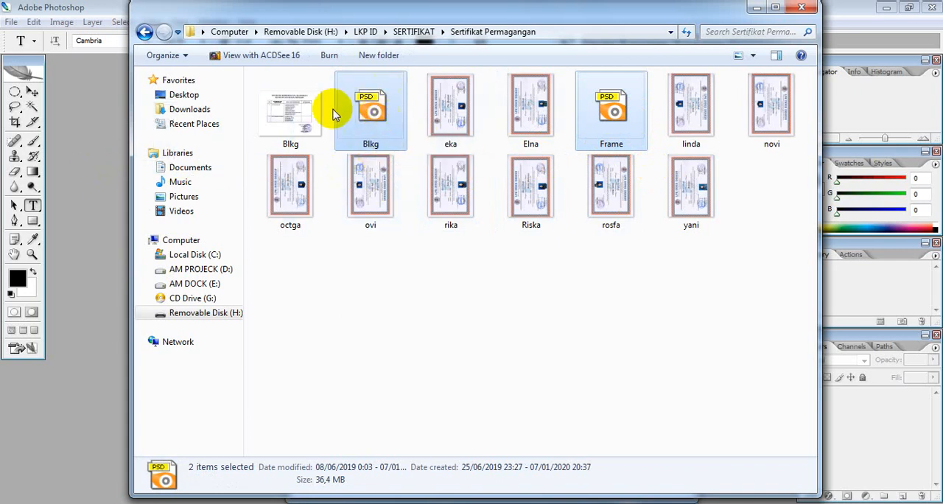
{"action": "right_click", "coordinate": [360, 107]}
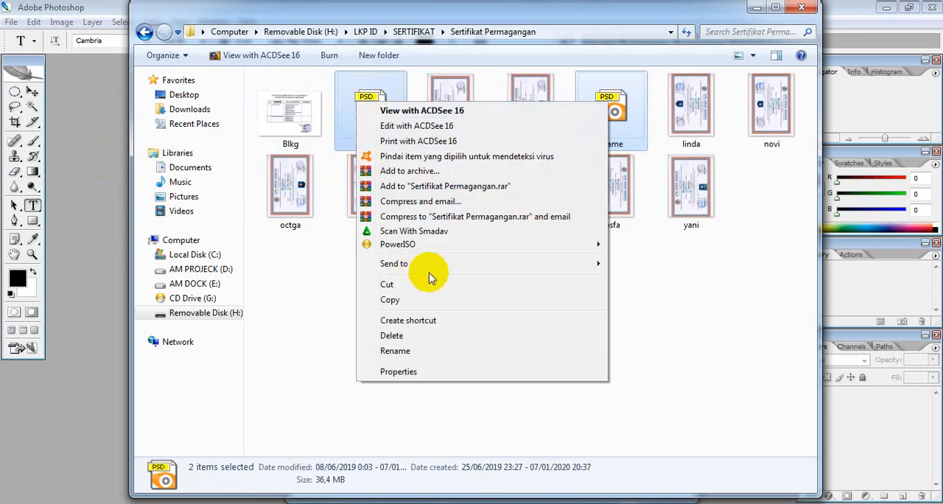
{"action": "mouse_move", "coordinate": [431, 272]}
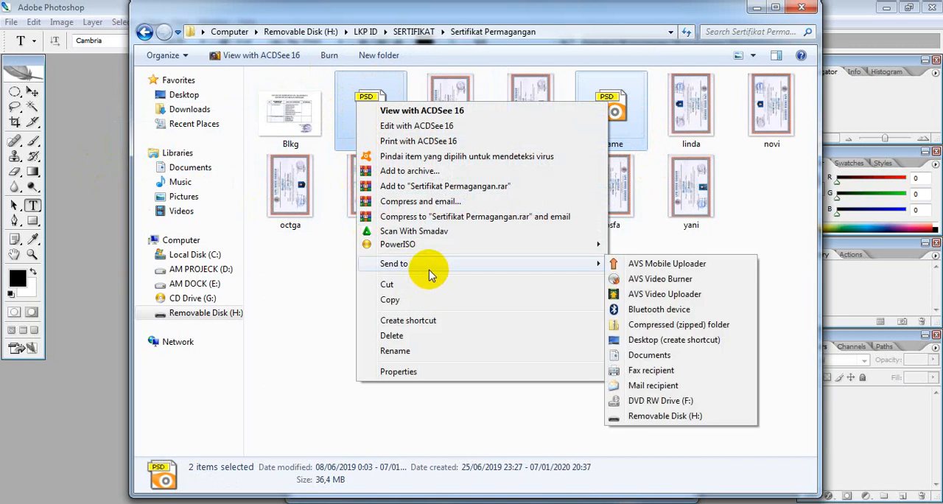
{"action": "left_click", "coordinate": [347, 129]}
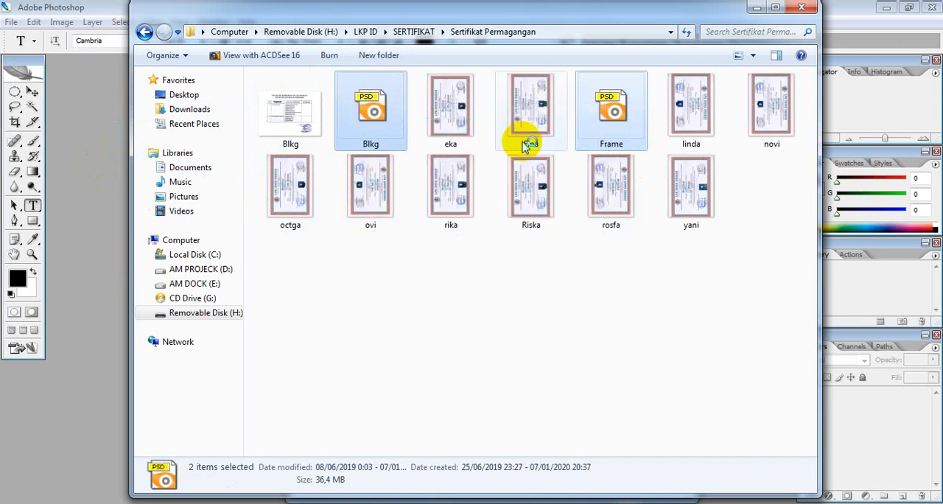
{"action": "double_click", "coordinate": [611, 84]}
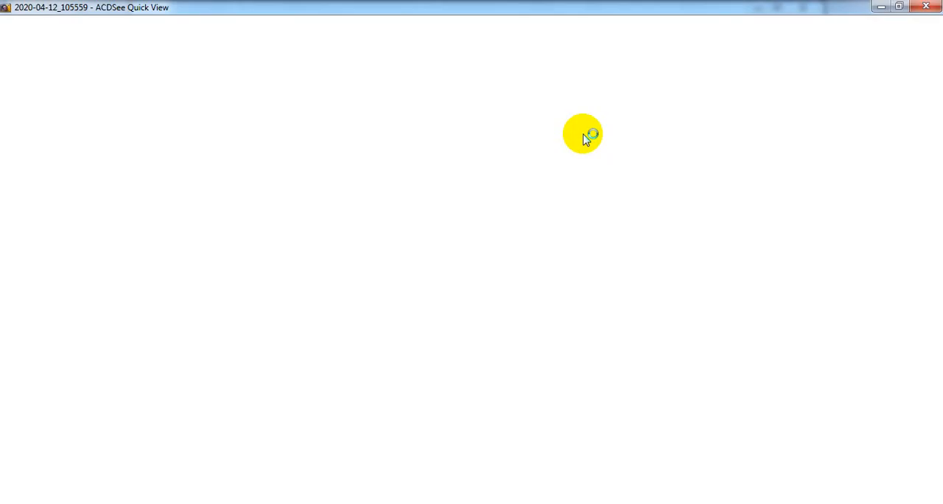
{"action": "left_click", "coordinate": [931, 7]}
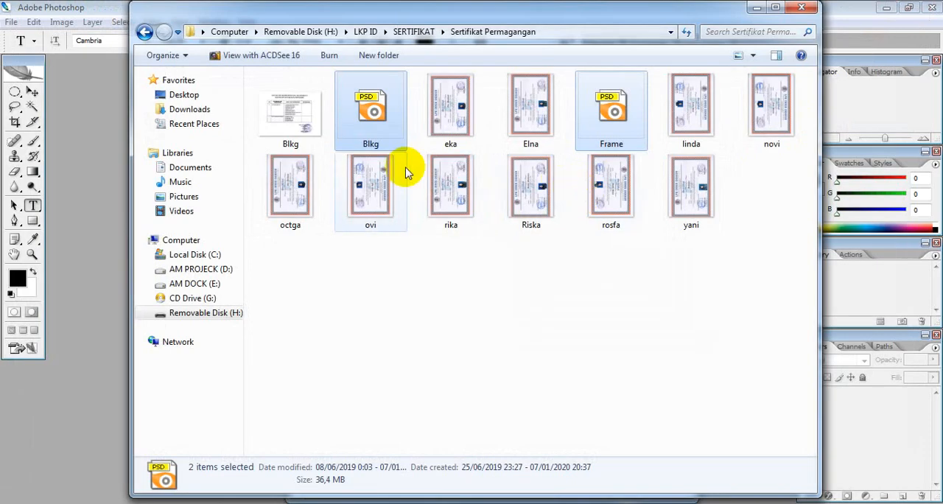
- Try to open the selected Blkg and Frame PSD files in the Photoshop workspace, and cancel the pending Open dialog
{"action": "left_click_drag", "start_coordinate": [372, 111], "coordinate": [109, 183]}
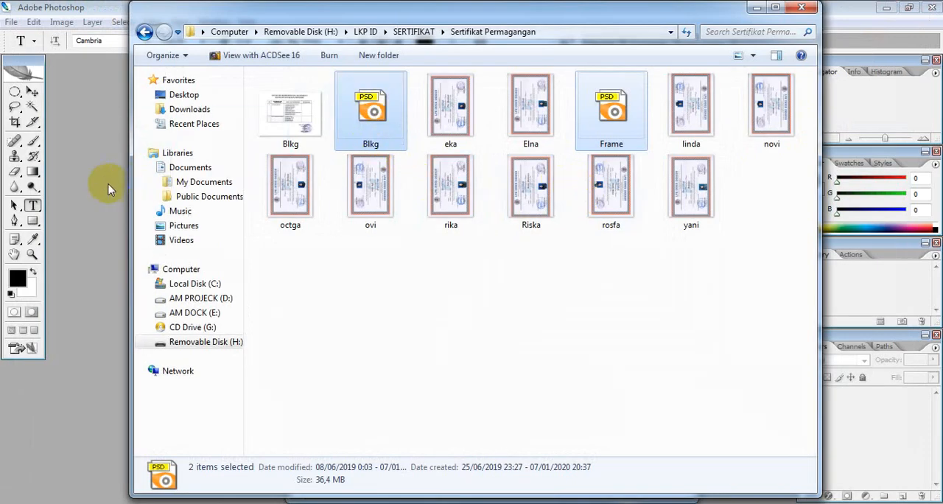
{"action": "double_click", "coordinate": [89, 317]}
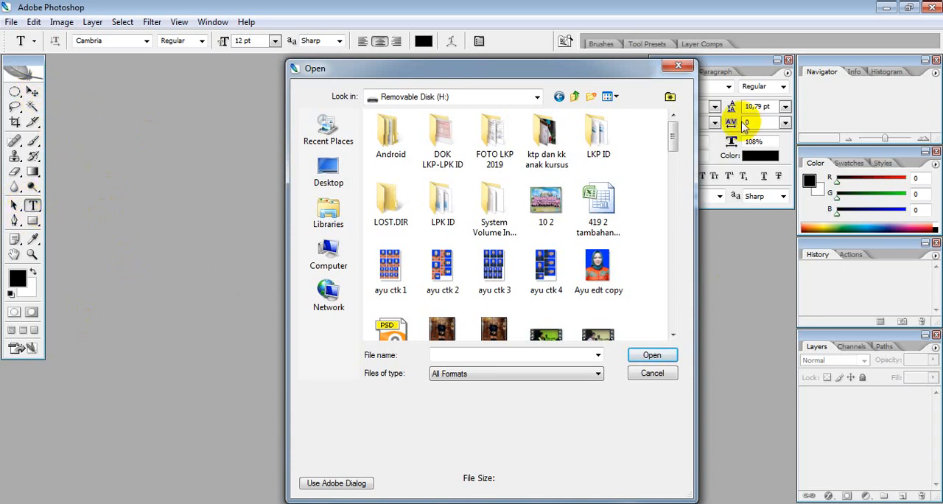
{"action": "left_click", "coordinate": [653, 374]}
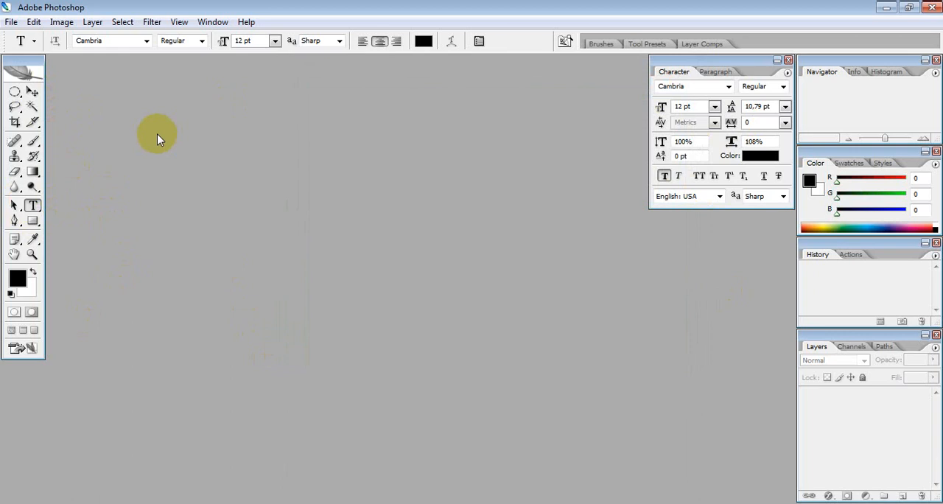
- Activate the Move tool and open the Blkg PSD file from the Sertifikat Permagangan folder in Photoshop
{"action": "left_click", "coordinate": [33, 92]}
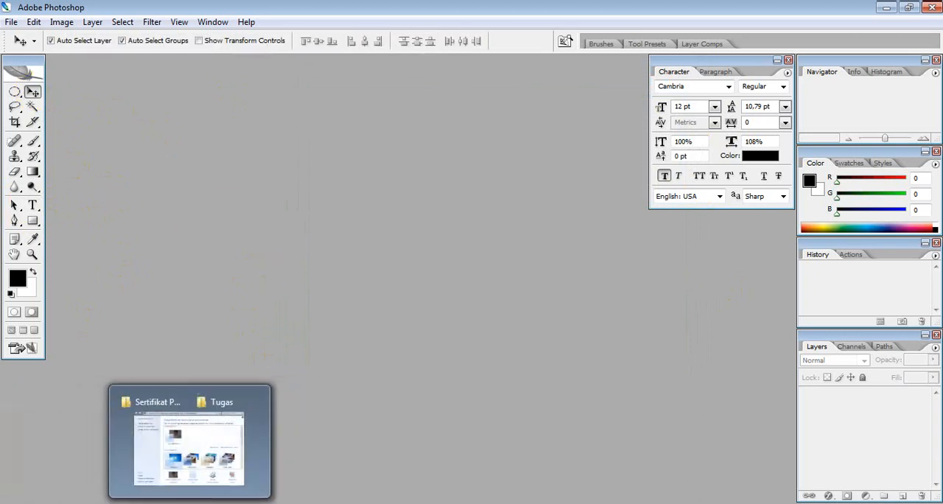
{"action": "mouse_move", "coordinate": [165, 503]}
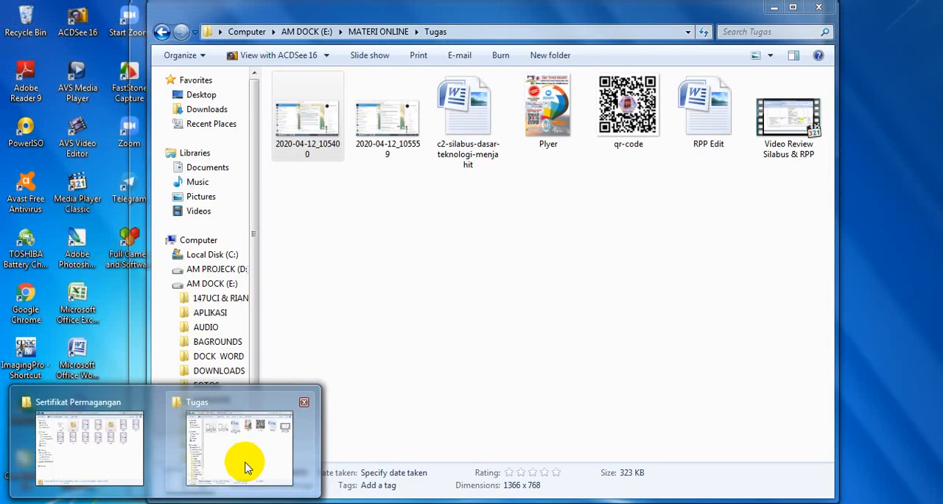
{"action": "left_click", "coordinate": [227, 461]}
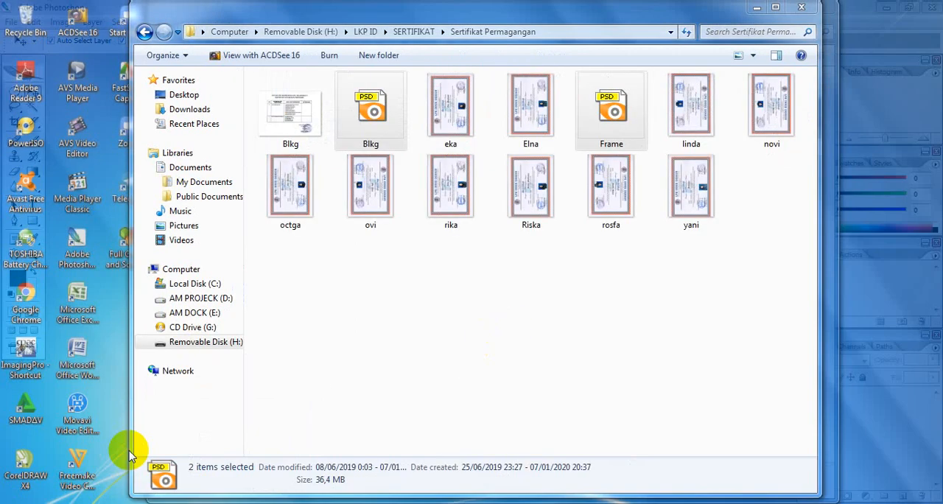
{"action": "left_click", "coordinate": [129, 455]}
{"action": "left_click", "coordinate": [385, 135]}
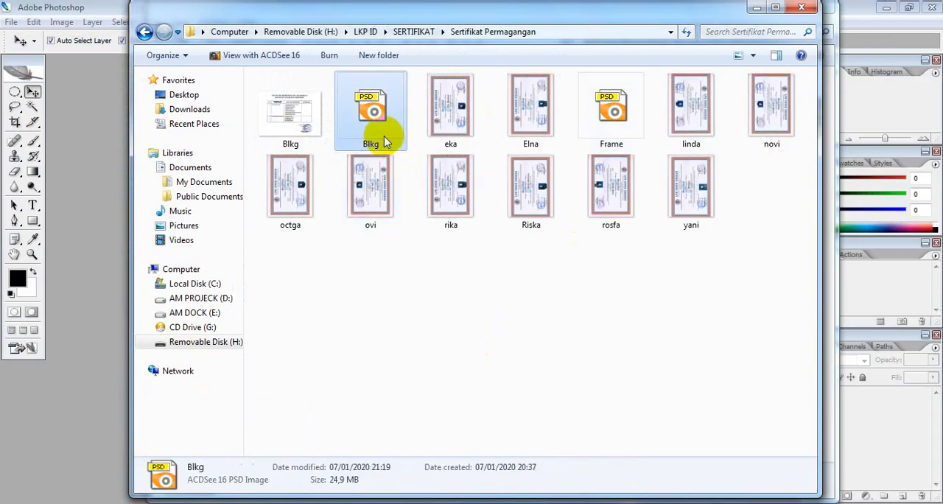
{"action": "left_click", "coordinate": [123, 151]}
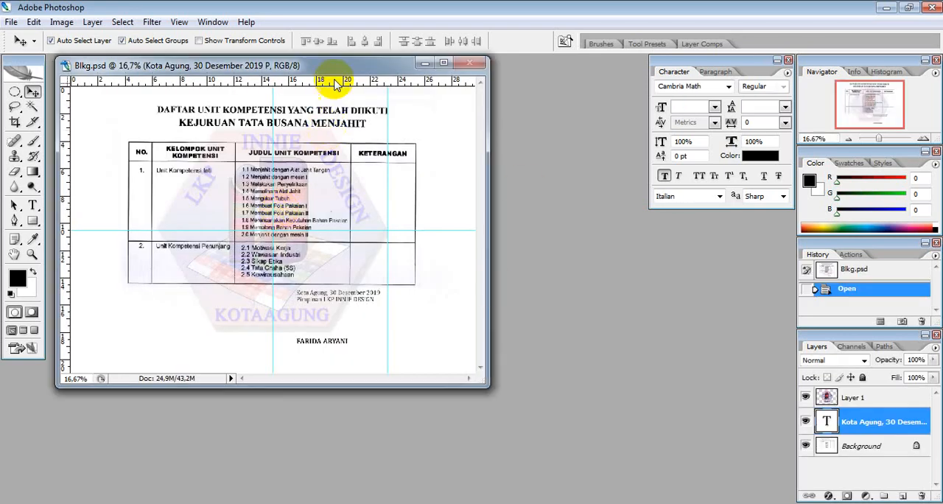
- Open the Frame PSD file from the Sertifikat Permagangan folder to view it, and close it again
{"action": "left_click_drag", "start_coordinate": [343, 74], "coordinate": [443, 107]}
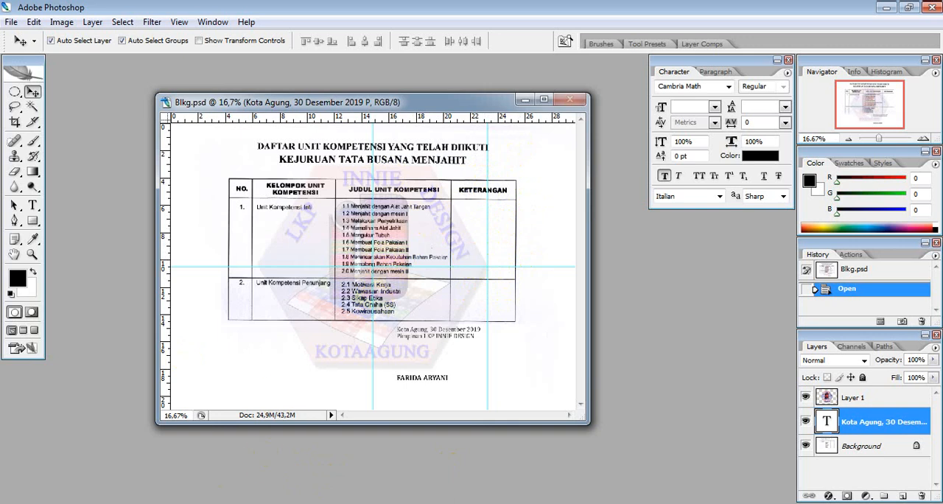
{"action": "left_click", "coordinate": [101, 380]}
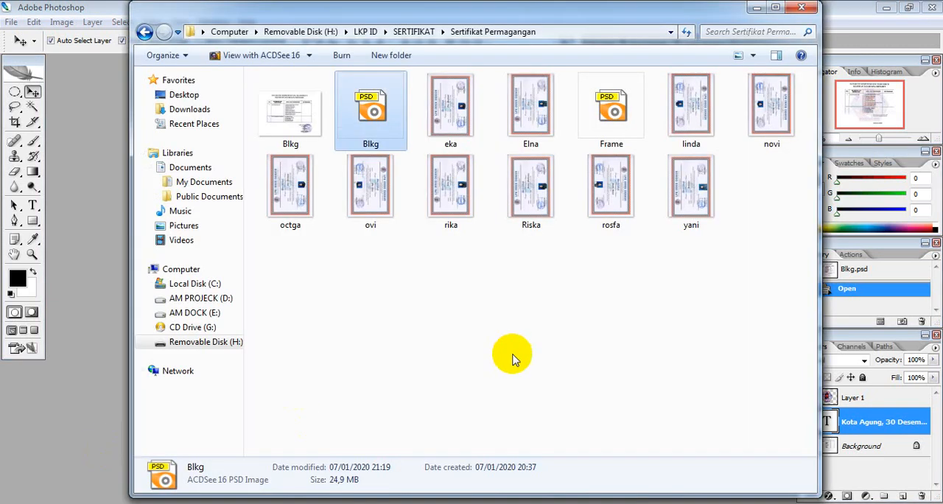
{"action": "left_click", "coordinate": [621, 118]}
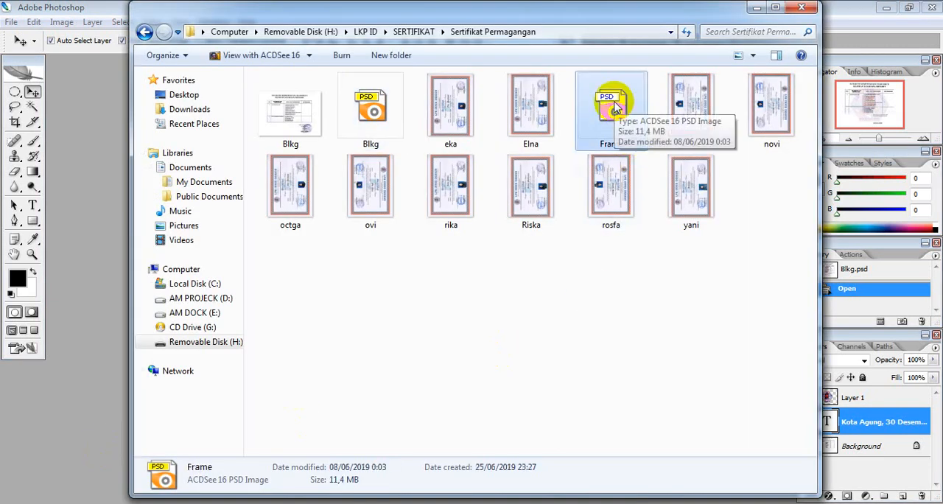
{"action": "left_click_drag", "start_coordinate": [616, 109], "coordinate": [105, 179]}
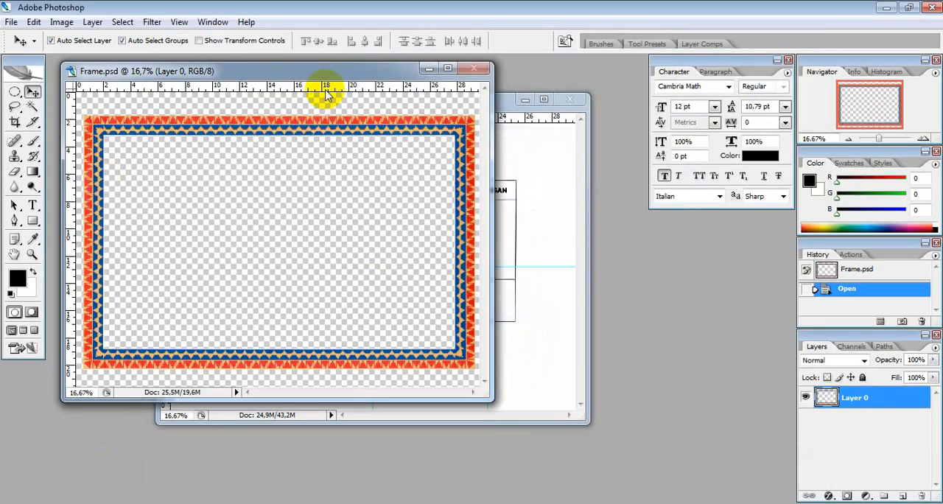
{"action": "left_click_drag", "start_coordinate": [345, 76], "coordinate": [396, 84]}
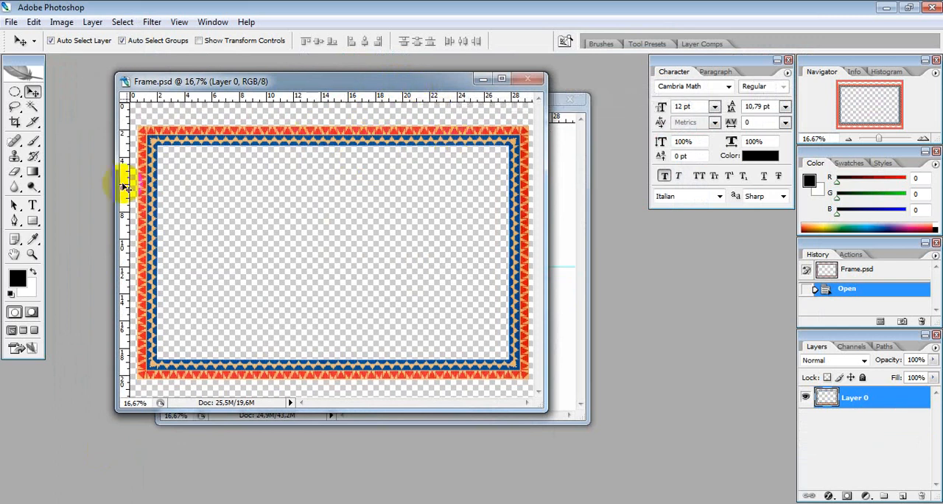
{"action": "left_click", "coordinate": [526, 80]}
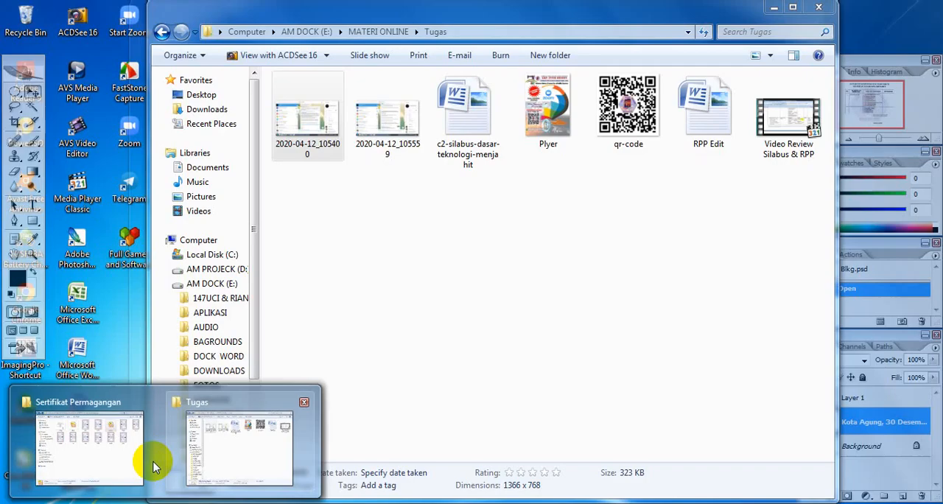
- Open the first certificate JPG from the Sertifikat Permagangan folder in Photoshop and rotate its canvas 90° clockwise
{"action": "left_click", "coordinate": [152, 457]}
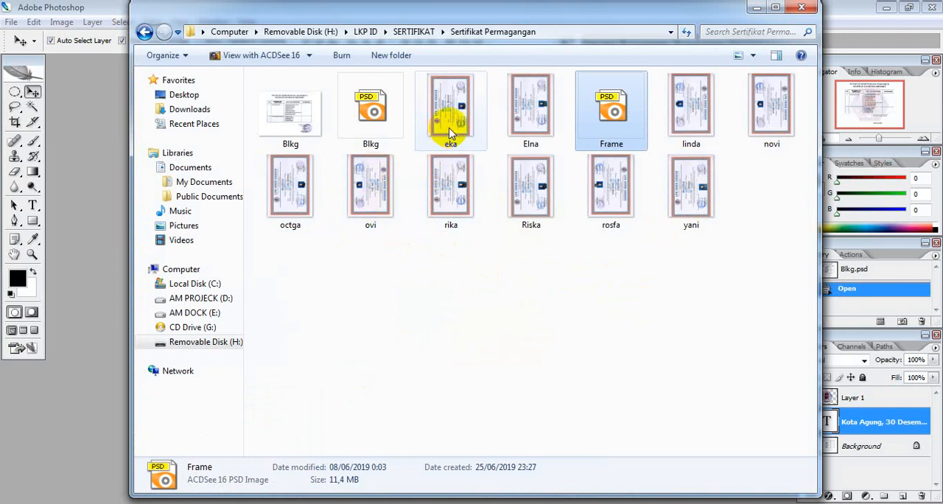
{"action": "left_click_drag", "start_coordinate": [451, 133], "coordinate": [177, 196]}
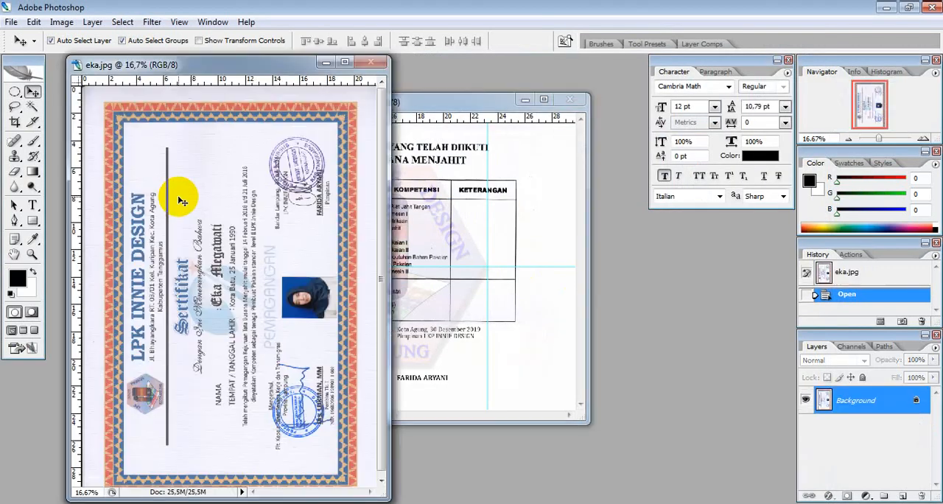
{"action": "left_click", "coordinate": [61, 24]}
{"action": "mouse_move", "coordinate": [164, 160]}
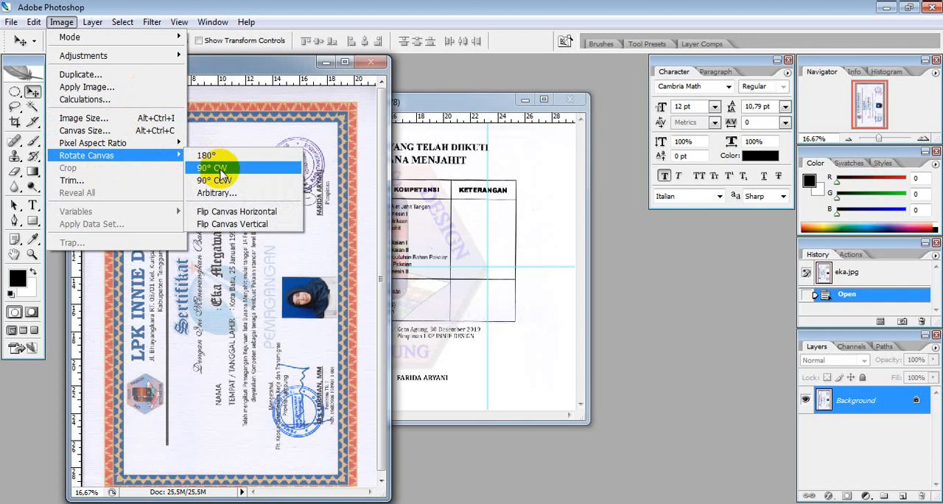
{"action": "left_click", "coordinate": [220, 169]}
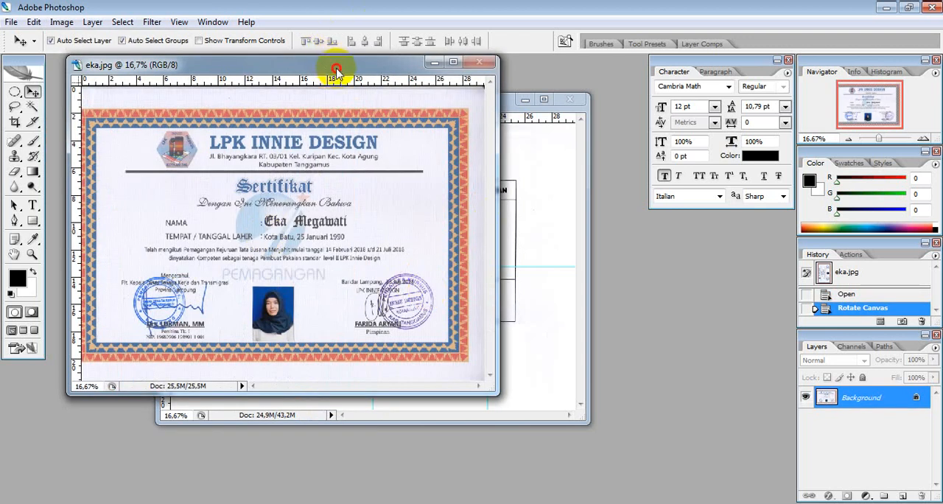
- Arrange the certificate and Blkg document windows so they overlap diagonally with both title bars accessible
{"action": "left_click_drag", "start_coordinate": [337, 70], "coordinate": [350, 85]}
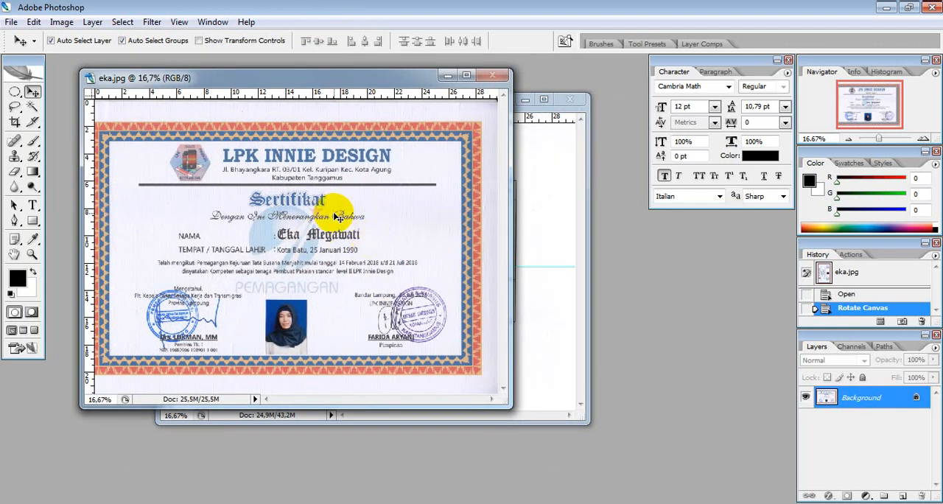
{"action": "left_click_drag", "start_coordinate": [352, 78], "coordinate": [313, 70]}
{"action": "left_click_drag", "start_coordinate": [488, 110], "coordinate": [572, 213]}
{"action": "left_click", "coordinate": [334, 69]}
{"action": "left_click_drag", "start_coordinate": [334, 69], "coordinate": [360, 70]}
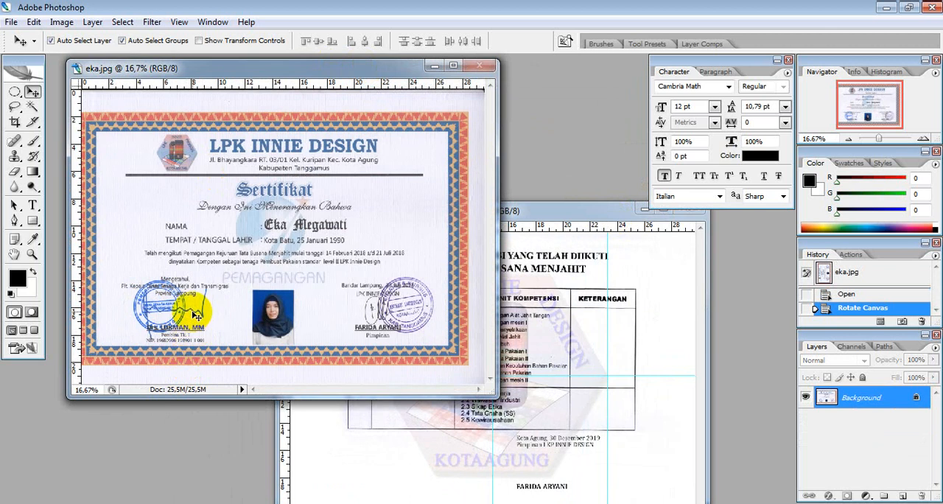
{"action": "mouse_move", "coordinate": [581, 214]}
{"action": "left_mouse_down"}
{"action": "mouse_move", "coordinate": [580, 168]}
{"action": "mouse_move", "coordinate": [526, 177]}
{"action": "mouse_move", "coordinate": [568, 211]}
{"action": "mouse_move", "coordinate": [583, 186]}
{"action": "mouse_move", "coordinate": [570, 199]}
{"action": "mouse_move", "coordinate": [595, 205]}
{"action": "left_mouse_up"}
{"action": "left_click_drag", "start_coordinate": [361, 68], "coordinate": [344, 66]}
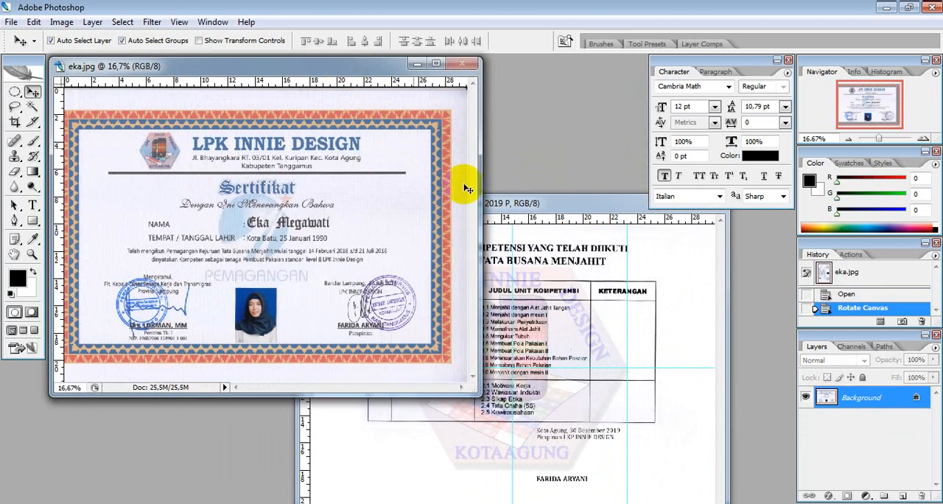
{"action": "left_click_drag", "start_coordinate": [558, 200], "coordinate": [539, 192]}
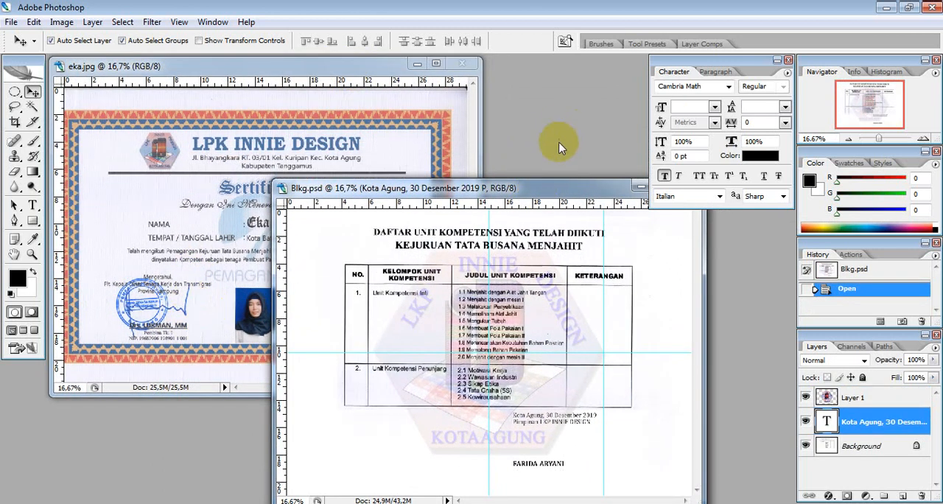
{"action": "left_click_drag", "start_coordinate": [552, 190], "coordinate": [566, 142]}
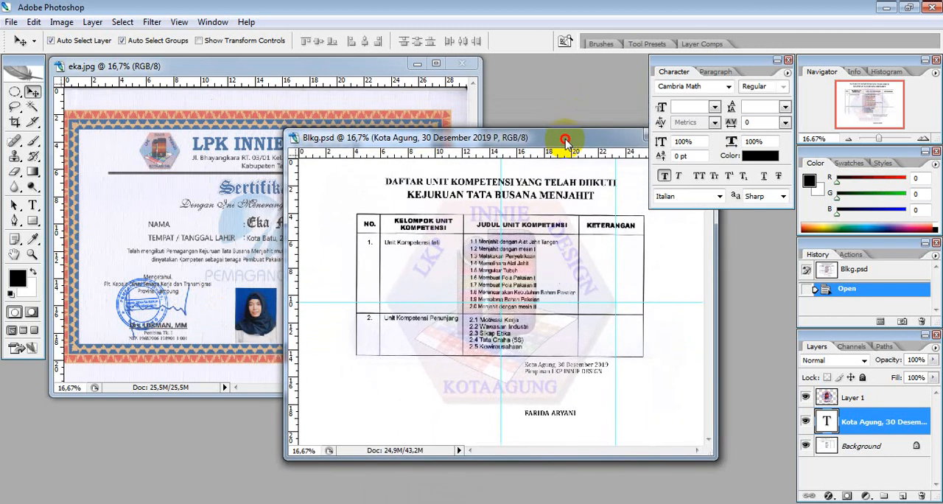
- Compare the certificate's front with the Blkg back page by bringing each document to the front in turn
{"action": "left_click", "coordinate": [223, 67]}
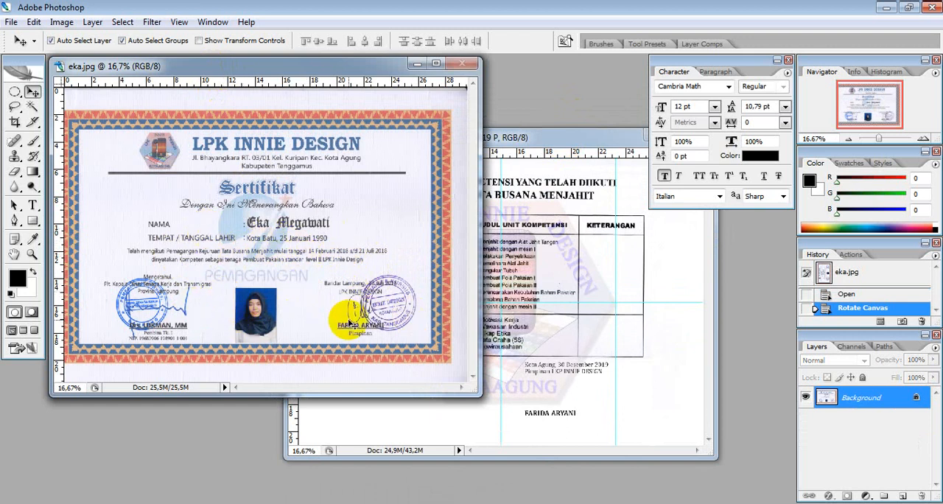
{"action": "left_click_drag", "start_coordinate": [554, 139], "coordinate": [534, 92]}
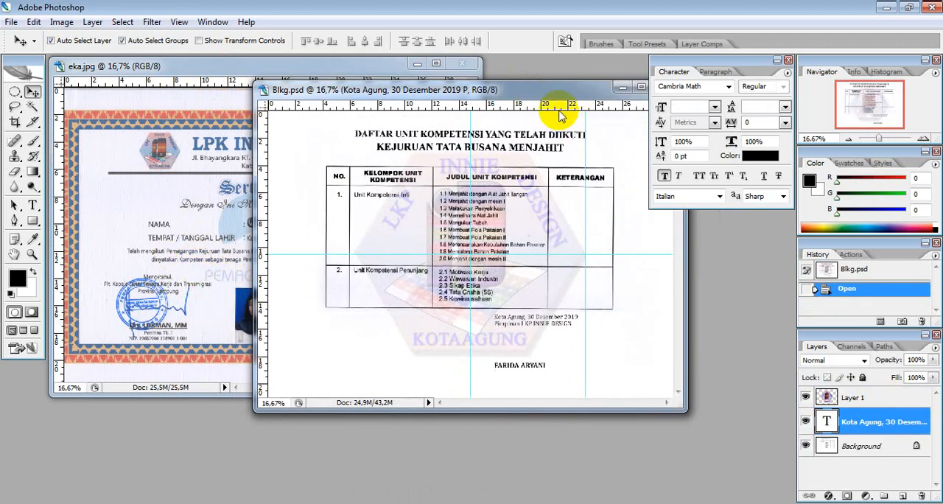
{"action": "left_click_drag", "start_coordinate": [571, 95], "coordinate": [561, 132]}
{"action": "mouse_move", "coordinate": [361, 74]}
{"action": "left_mouse_down"}
{"action": "mouse_move", "coordinate": [467, 110]}
{"action": "mouse_move", "coordinate": [362, 84]}
{"action": "mouse_move", "coordinate": [370, 81]}
{"action": "left_mouse_up"}
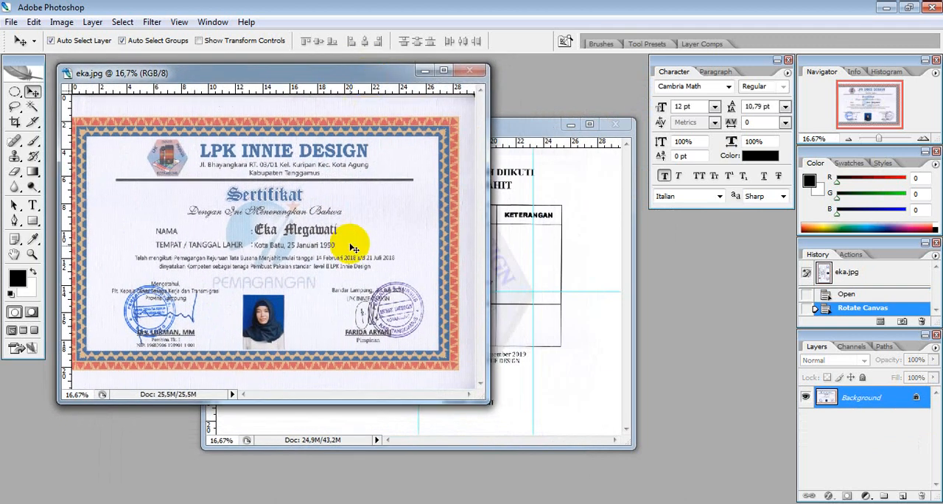
{"action": "left_click_drag", "start_coordinate": [329, 73], "coordinate": [329, 65]}
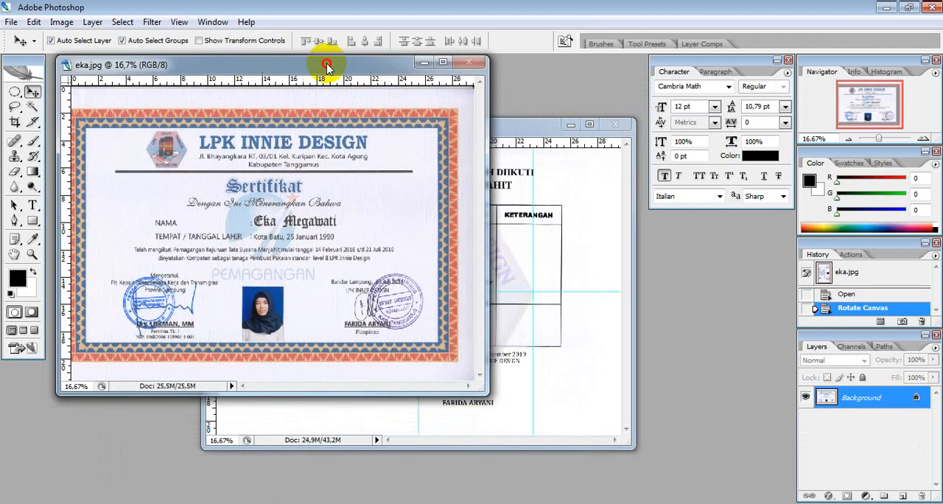
{"action": "left_click_drag", "start_coordinate": [533, 126], "coordinate": [501, 92]}
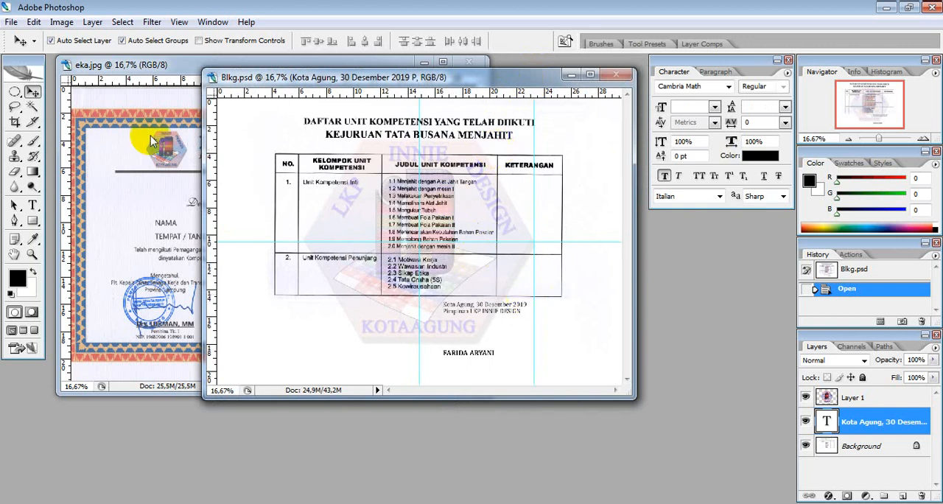
{"action": "left_click", "coordinate": [179, 66]}
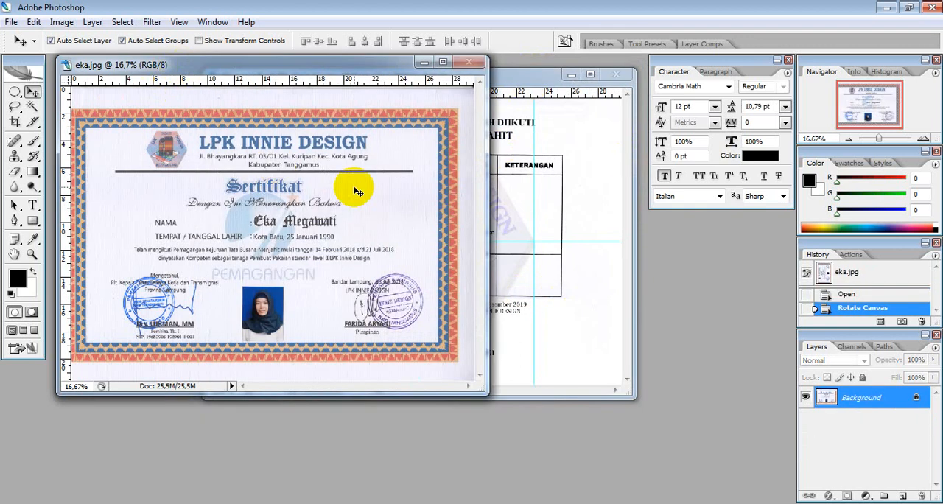
{"action": "left_click", "coordinate": [536, 85]}
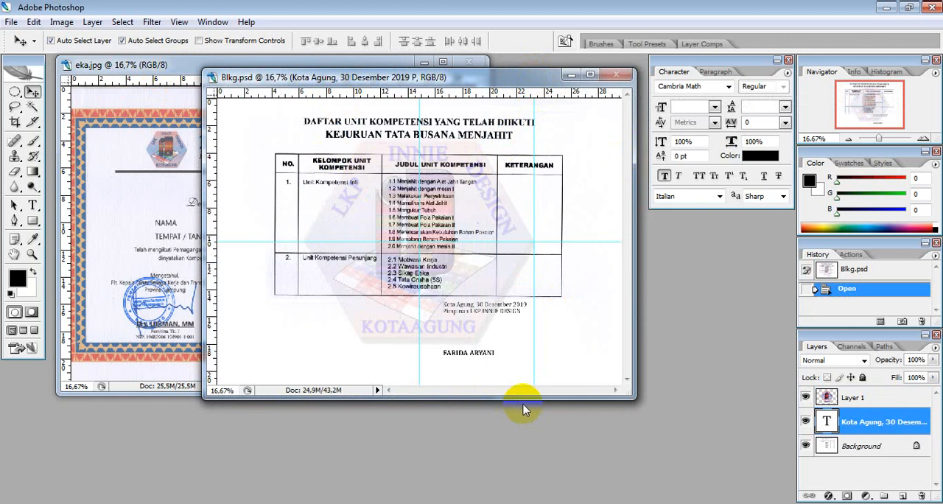
{"action": "mouse_move", "coordinate": [523, 68]}
{"action": "left_mouse_down"}
{"action": "mouse_move", "coordinate": [521, 94]}
{"action": "mouse_move", "coordinate": [520, 81]}
{"action": "left_mouse_up"}
{"action": "left_click", "coordinate": [177, 65]}
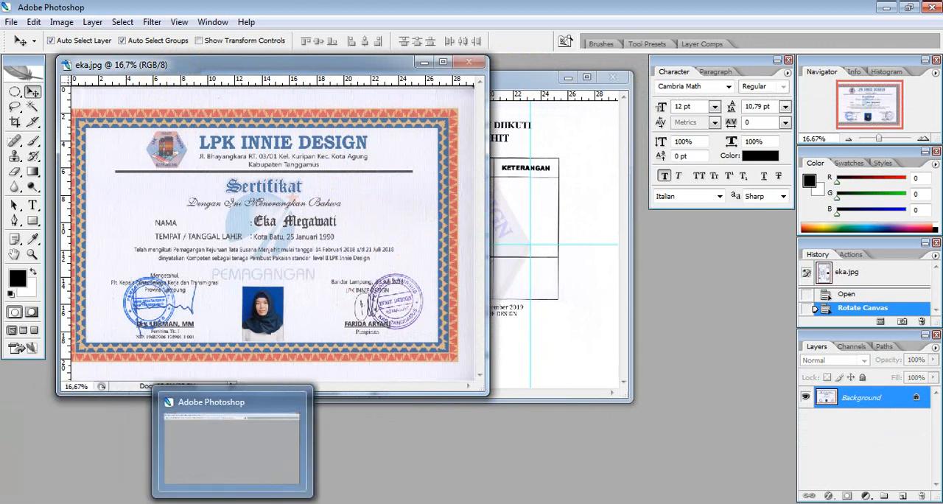
- Switch to the Tugas folder window and open the qr-code PNG image in Photoshop
{"action": "mouse_move", "coordinate": [166, 503]}
{"action": "left_click", "coordinate": [225, 466]}
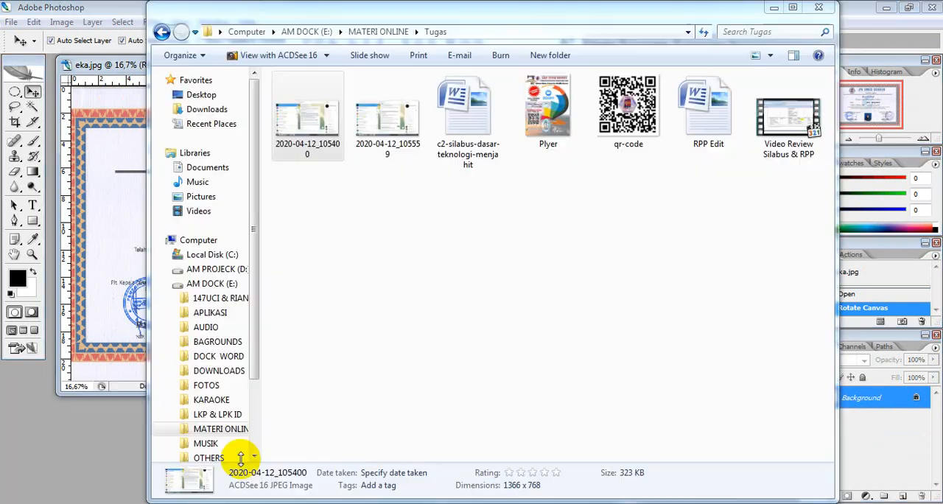
{"action": "left_click", "coordinate": [626, 135]}
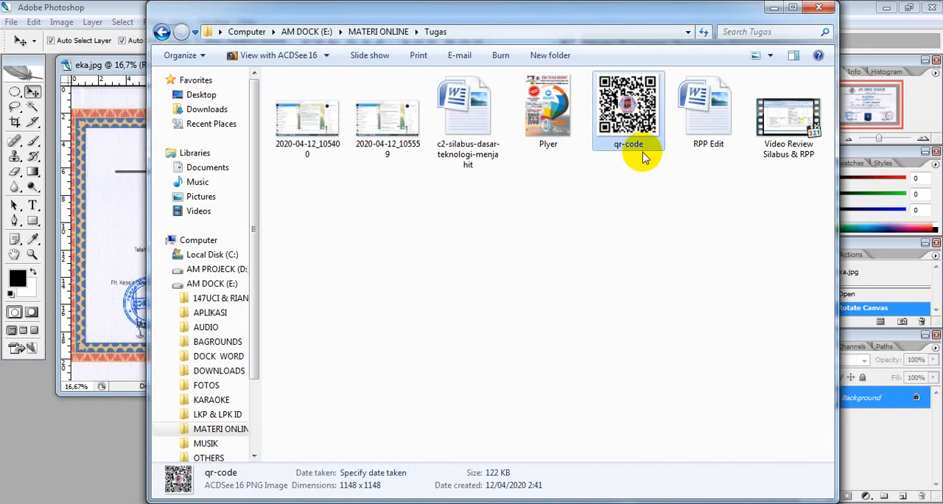
{"action": "left_click_drag", "start_coordinate": [627, 110], "coordinate": [131, 442]}
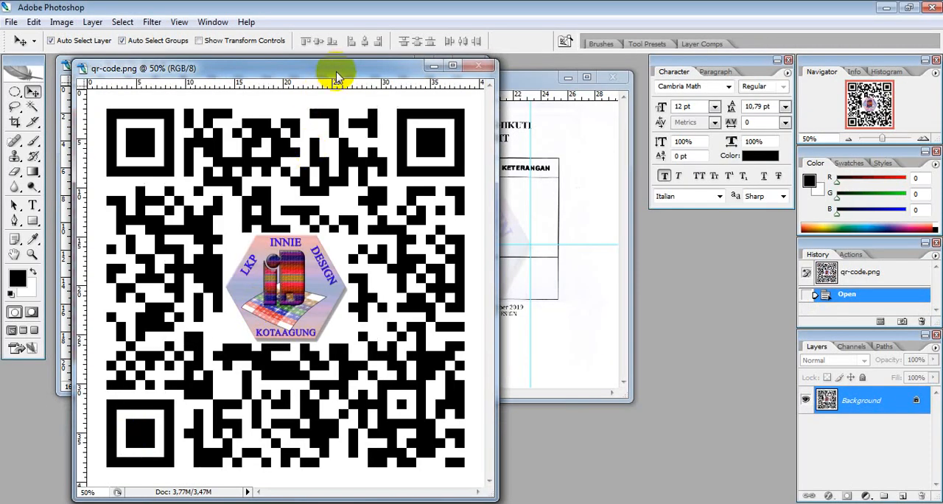
- Copy the QR code onto the certificate as a new layer and proportionally scale it to about 39.4%, placed over the start of the name line
{"action": "left_click_drag", "start_coordinate": [366, 75], "coordinate": [525, 132]}
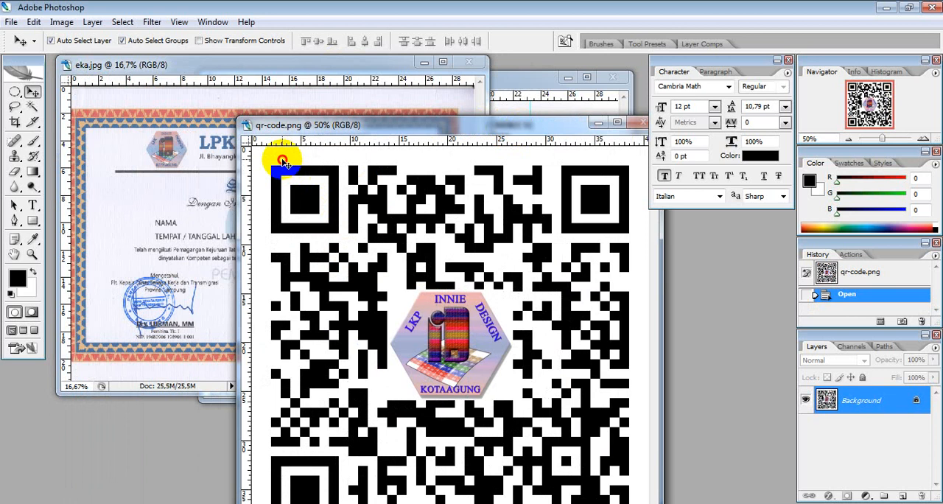
{"action": "left_click_drag", "start_coordinate": [284, 161], "coordinate": [148, 207]}
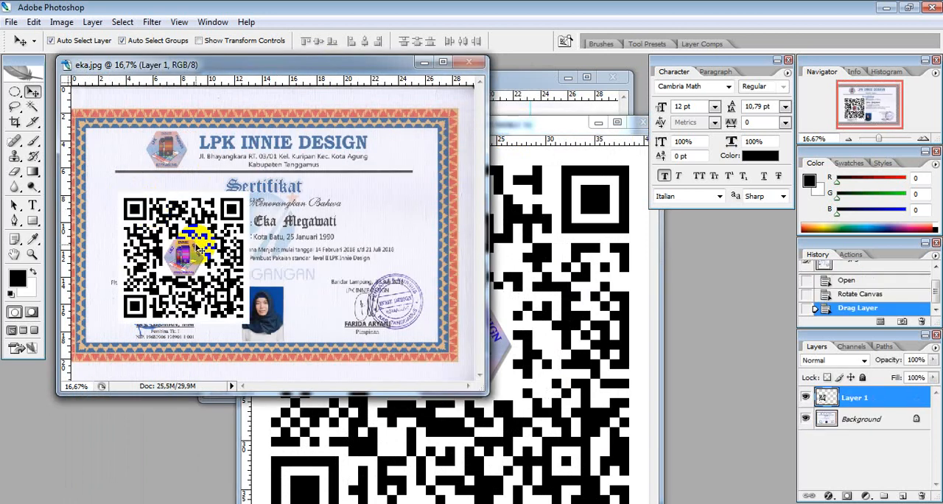
{"action": "key", "text": "ctrl+t"}
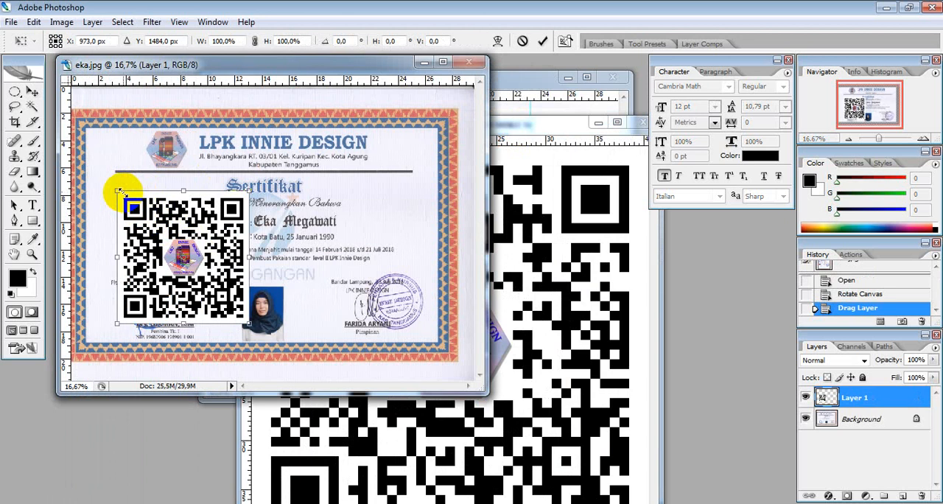
{"action": "left_click_drag", "start_coordinate": [118, 190], "coordinate": [193, 263]}
{"action": "left_click_drag", "start_coordinate": [228, 290], "coordinate": [156, 216]}
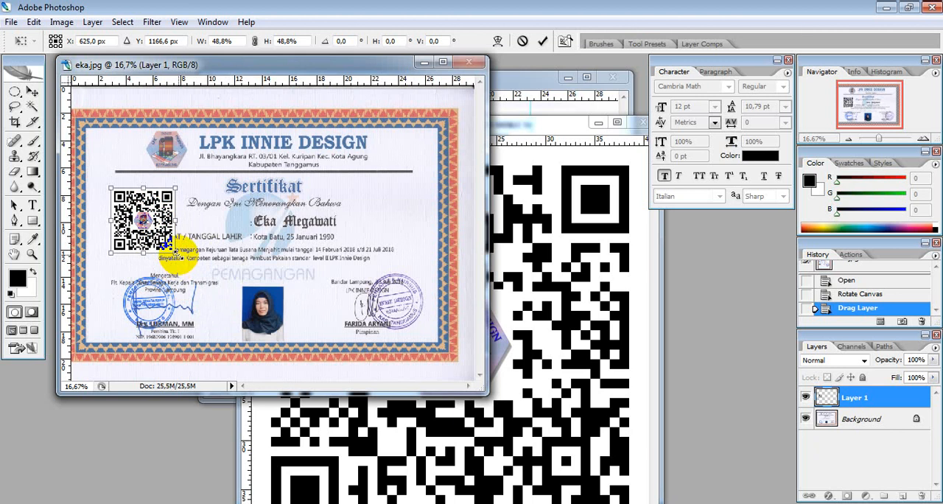
{"action": "left_click_drag", "start_coordinate": [176, 252], "coordinate": [169, 249]}
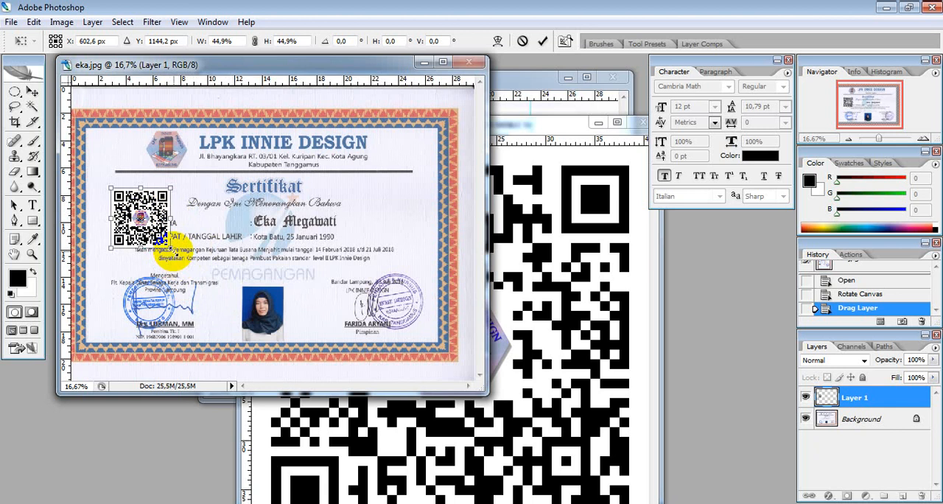
{"action": "left_click_drag", "start_coordinate": [172, 249], "coordinate": [162, 240]}
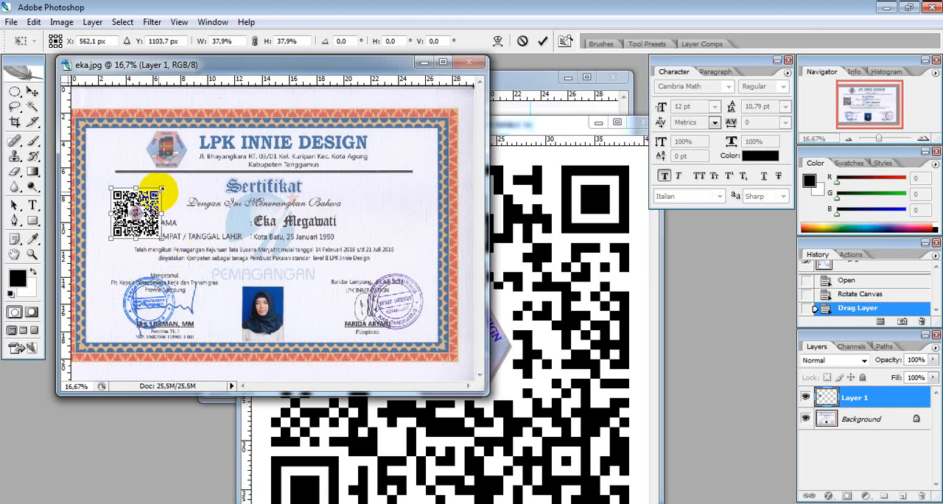
{"action": "mouse_move", "coordinate": [162, 189]}
{"action": "left_mouse_down"}
{"action": "mouse_move", "coordinate": [177, 181]}
{"action": "mouse_move", "coordinate": [171, 196]}
{"action": "left_mouse_up"}
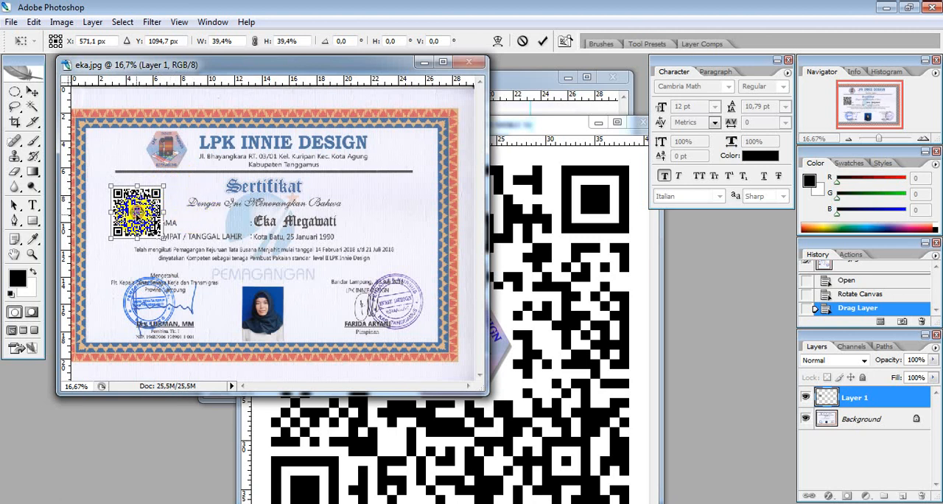
{"action": "key", "text": "Return"}
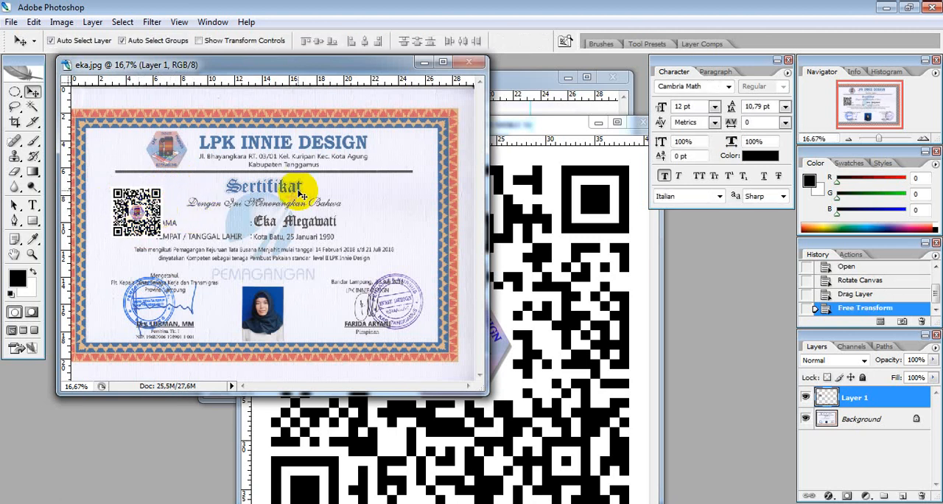
- Move the QR code to the certificate's blank area right of the name, and bring the Blkg document to the front
{"action": "left_click_drag", "start_coordinate": [135, 213], "coordinate": [396, 211]}
{"action": "left_click_drag", "start_coordinate": [333, 68], "coordinate": [314, 129]}
{"action": "left_click", "coordinate": [506, 83]}
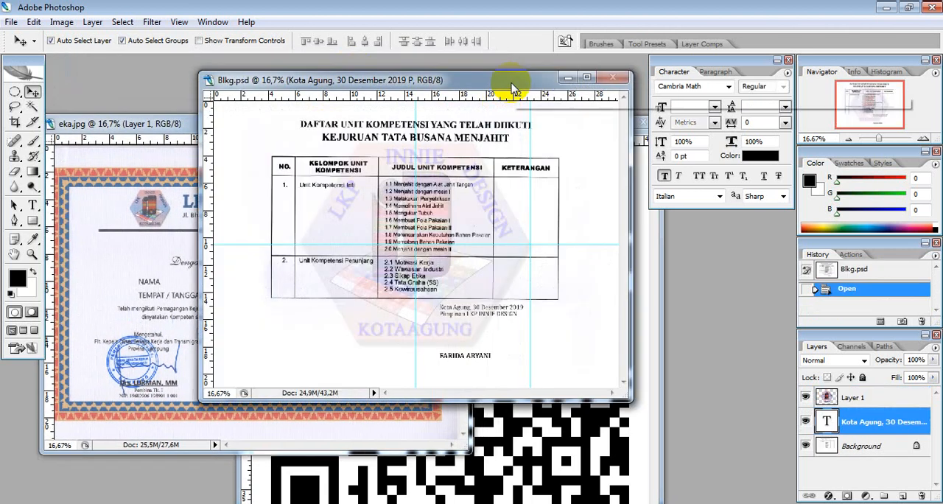
- Arrange the qr-code and Blkg documents side by side and copy the QR code onto the Blkg page as a new layer
{"action": "left_click_drag", "start_coordinate": [509, 96], "coordinate": [614, 188]}
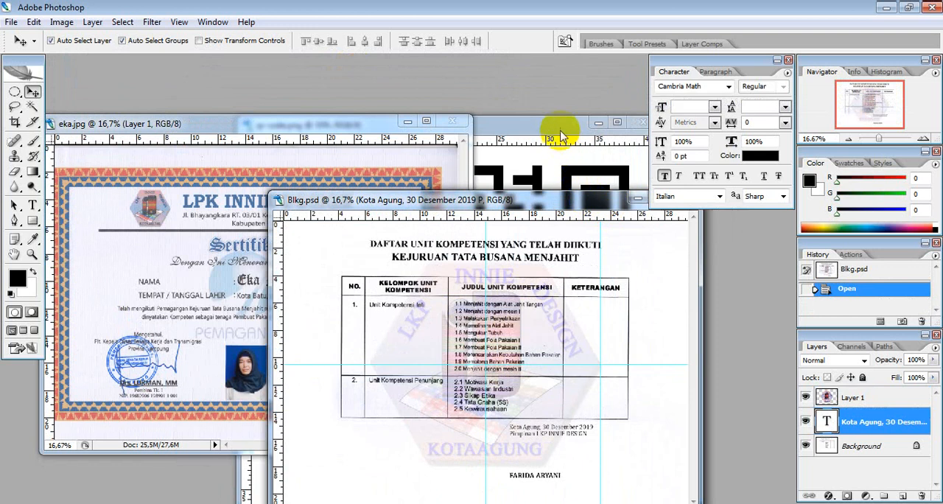
{"action": "left_click", "coordinate": [533, 100]}
{"action": "left_click_drag", "start_coordinate": [533, 100], "coordinate": [375, 68]}
{"action": "left_click_drag", "start_coordinate": [568, 200], "coordinate": [594, 159]}
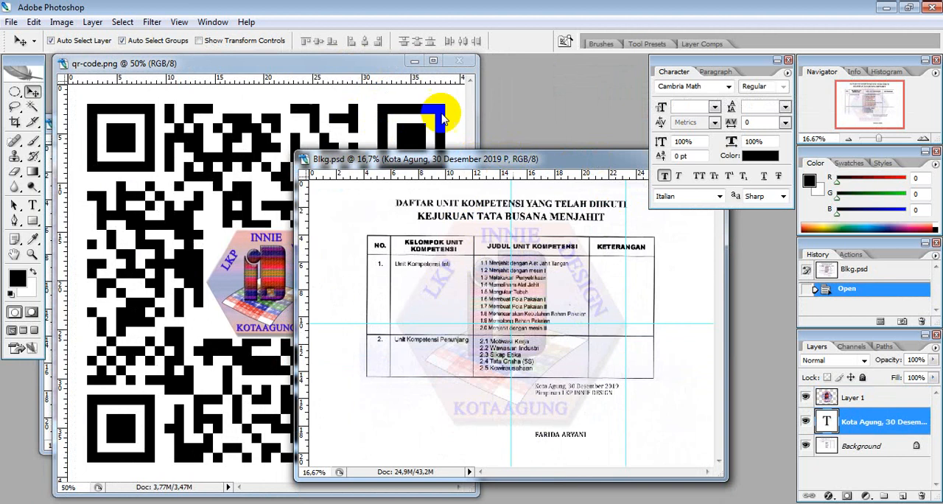
{"action": "left_click", "coordinate": [343, 64]}
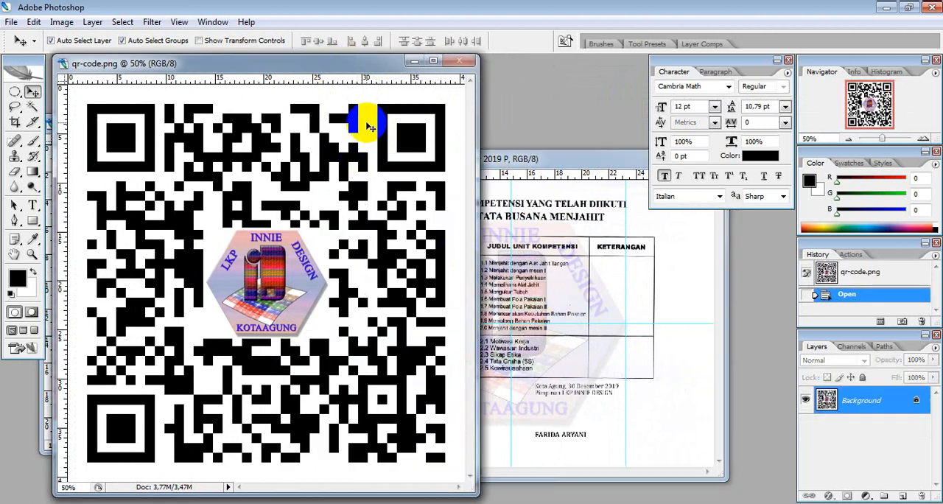
{"action": "left_click_drag", "start_coordinate": [368, 126], "coordinate": [614, 385]}
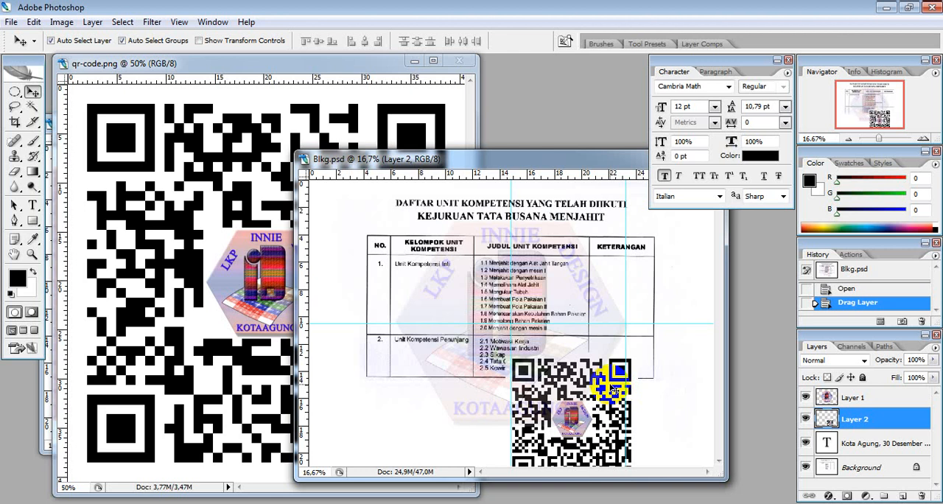
- Scale the QR code proportionally to about 51.2% and place it below the competency table, just left of the signature block
{"action": "key", "text": "ctrl+t"}
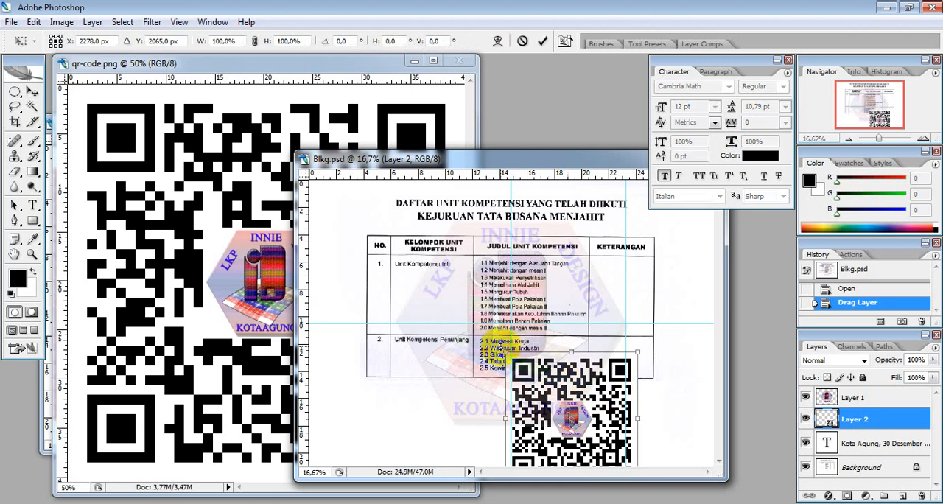
{"action": "left_click_drag", "start_coordinate": [508, 354], "coordinate": [553, 396]}
{"action": "left_click_drag", "start_coordinate": [599, 424], "coordinate": [489, 394]}
{"action": "left_click_drag", "start_coordinate": [445, 366], "coordinate": [467, 388]}
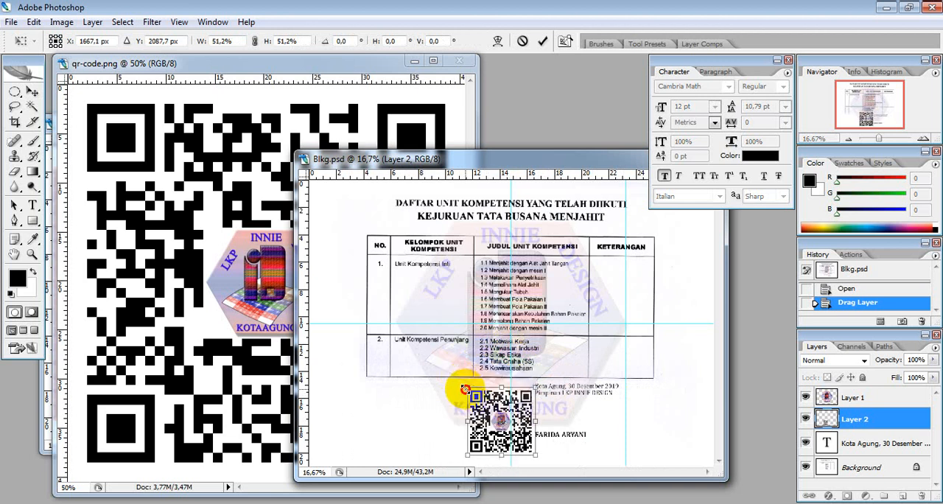
{"action": "left_click_drag", "start_coordinate": [508, 415], "coordinate": [498, 411]}
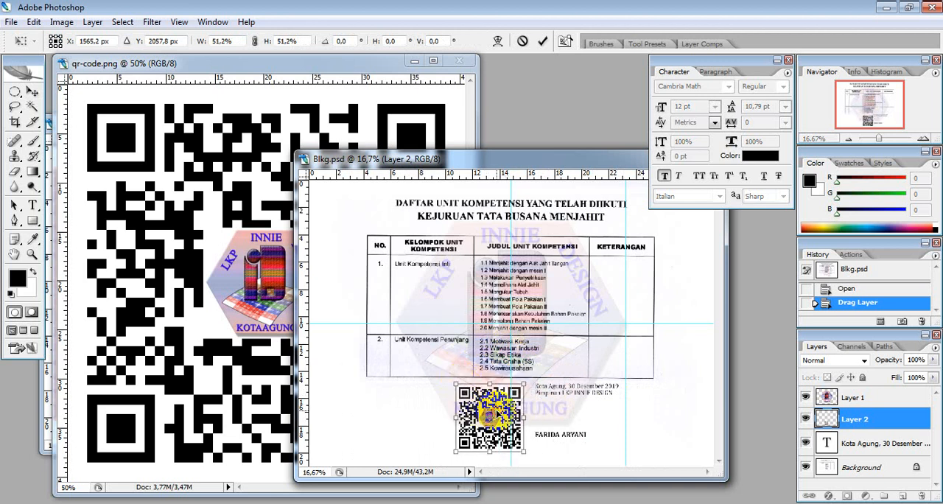
{"action": "key", "text": "Return"}
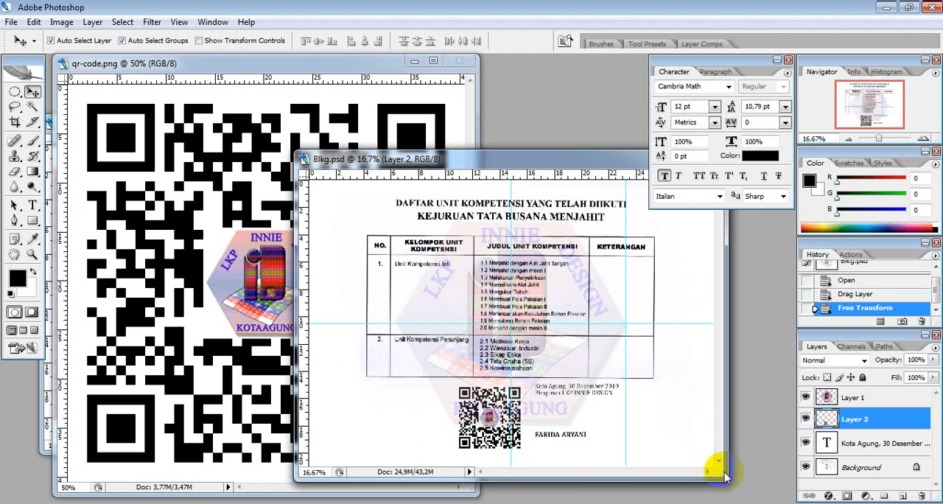
- Bring the qr-code.png document to the front and close it
{"action": "left_click_drag", "start_coordinate": [575, 160], "coordinate": [528, 199]}
{"action": "left_click_drag", "start_coordinate": [331, 64], "coordinate": [415, 83]}
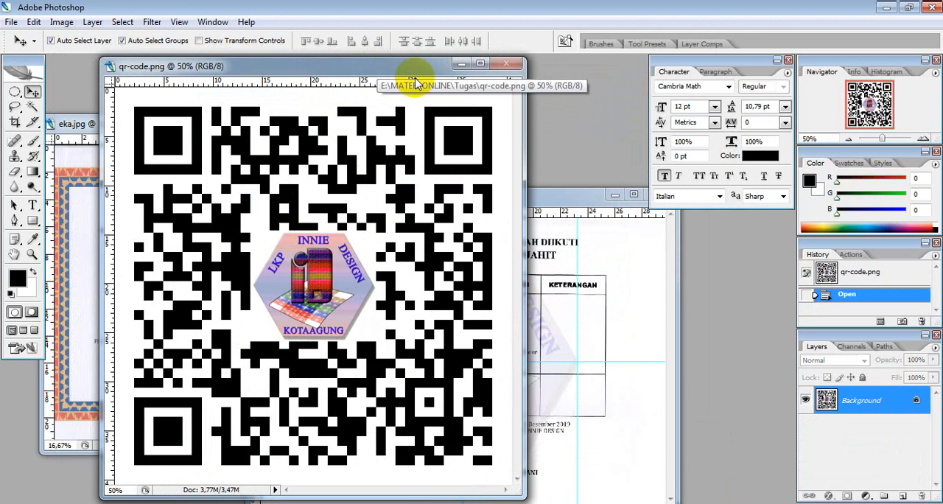
{"action": "left_click", "coordinate": [506, 63]}
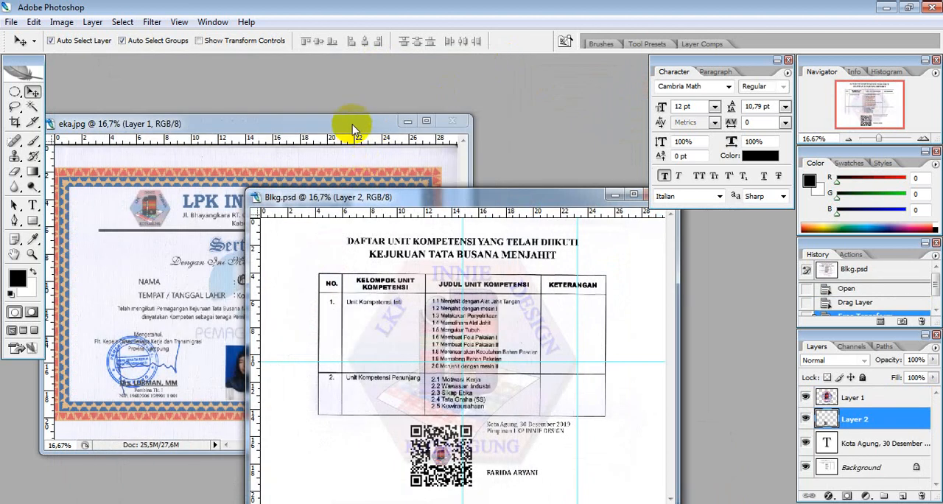
- Review the QR code placement on the certificate front and the Blkg back page, bringing each document forward in turn
{"action": "left_click_drag", "start_coordinate": [350, 122], "coordinate": [334, 70]}
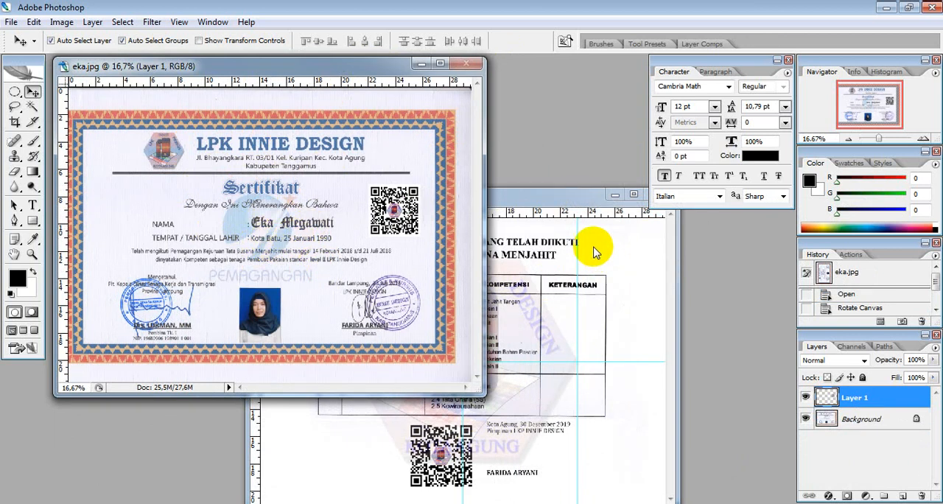
{"action": "left_click_drag", "start_coordinate": [569, 197], "coordinate": [486, 141]}
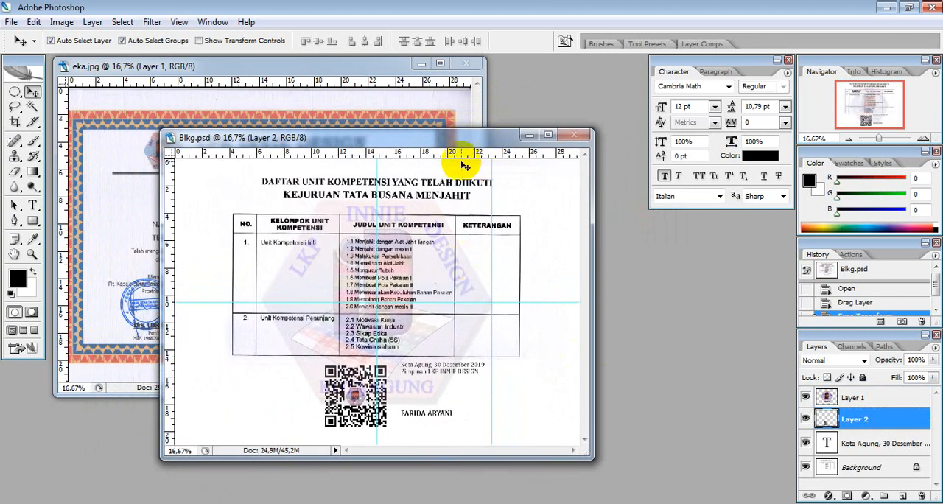
{"action": "mouse_move", "coordinate": [467, 144]}
{"action": "left_mouse_down"}
{"action": "mouse_move", "coordinate": [509, 96]}
{"action": "mouse_move", "coordinate": [473, 137]}
{"action": "left_mouse_up"}
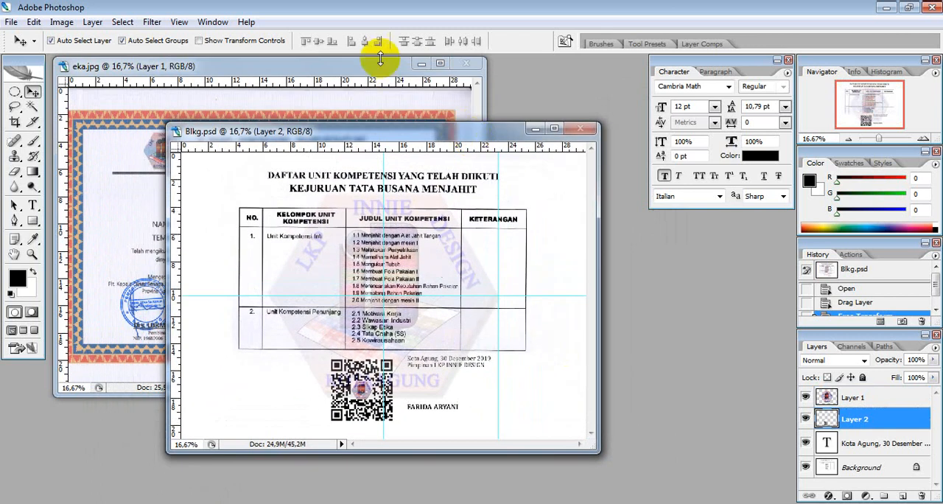
{"action": "mouse_move", "coordinate": [367, 71]}
{"action": "left_mouse_down"}
{"action": "mouse_move", "coordinate": [379, 73]}
{"action": "mouse_move", "coordinate": [385, 95]}
{"action": "mouse_move", "coordinate": [362, 71]}
{"action": "mouse_move", "coordinate": [376, 69]}
{"action": "left_mouse_up"}
{"action": "left_click_drag", "start_coordinate": [514, 131], "coordinate": [480, 95]}
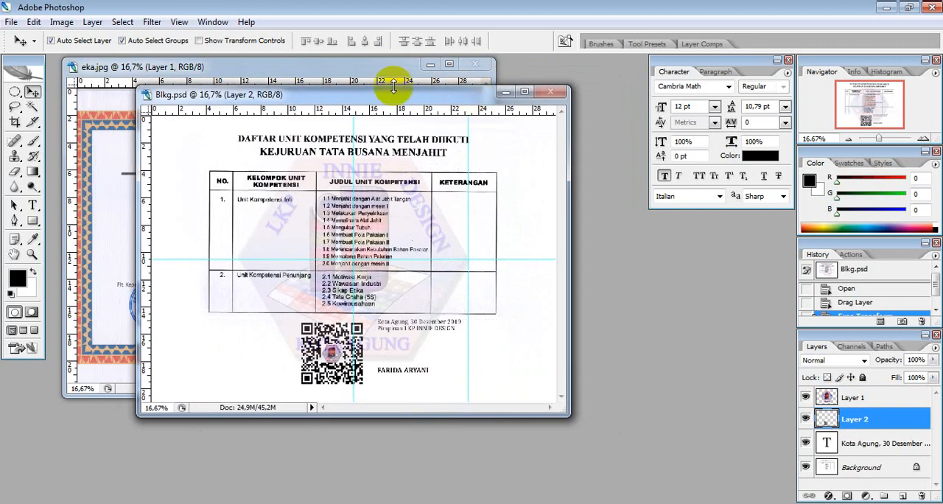
{"action": "left_click_drag", "start_coordinate": [369, 73], "coordinate": [358, 73]}
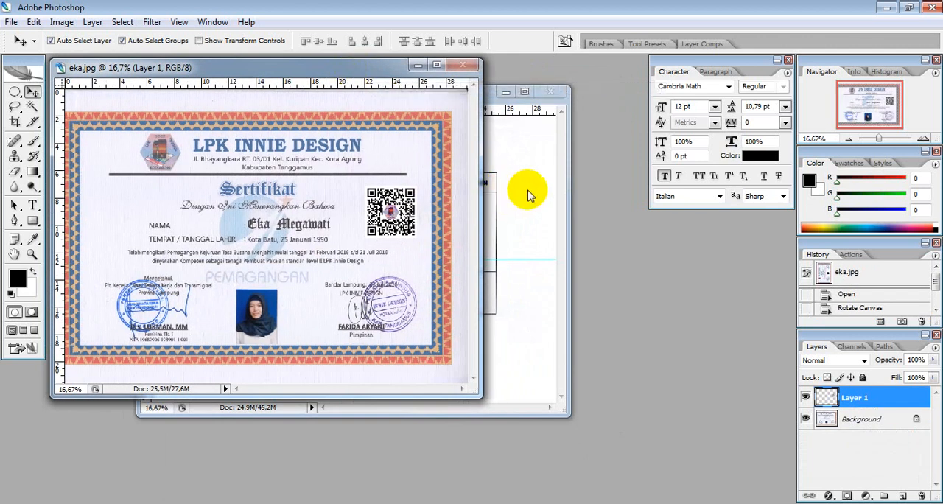
{"action": "mouse_move", "coordinate": [345, 70]}
{"action": "left_mouse_down"}
{"action": "mouse_move", "coordinate": [357, 81]}
{"action": "mouse_move", "coordinate": [347, 69]}
{"action": "left_mouse_up"}
{"action": "left_click", "coordinate": [516, 148]}
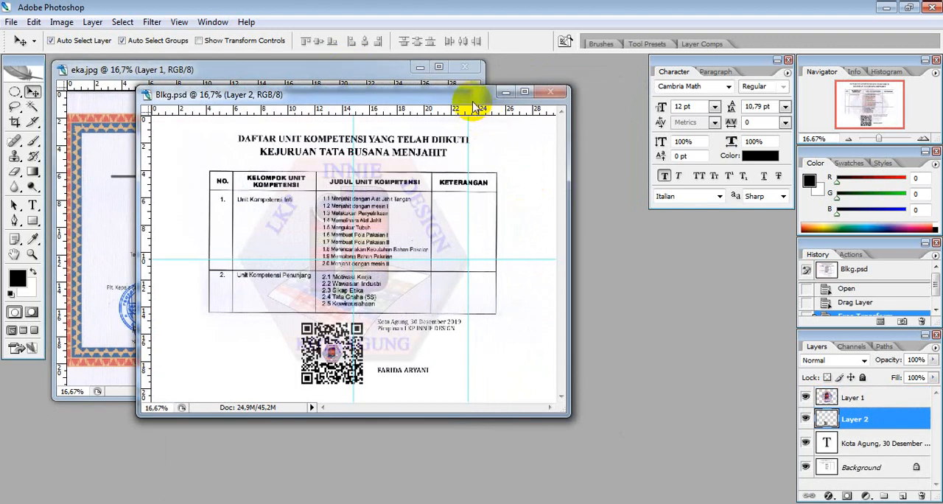
{"action": "left_click_drag", "start_coordinate": [474, 103], "coordinate": [553, 78]}
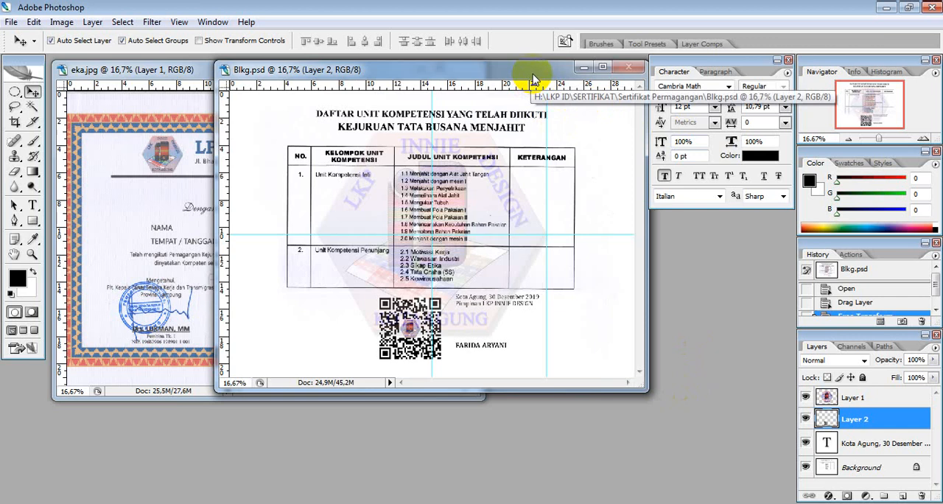
{"action": "mouse_move", "coordinate": [532, 71]}
{"action": "left_mouse_down"}
{"action": "mouse_move", "coordinate": [499, 100]}
{"action": "mouse_move", "coordinate": [522, 104]}
{"action": "mouse_move", "coordinate": [532, 74]}
{"action": "left_mouse_up"}
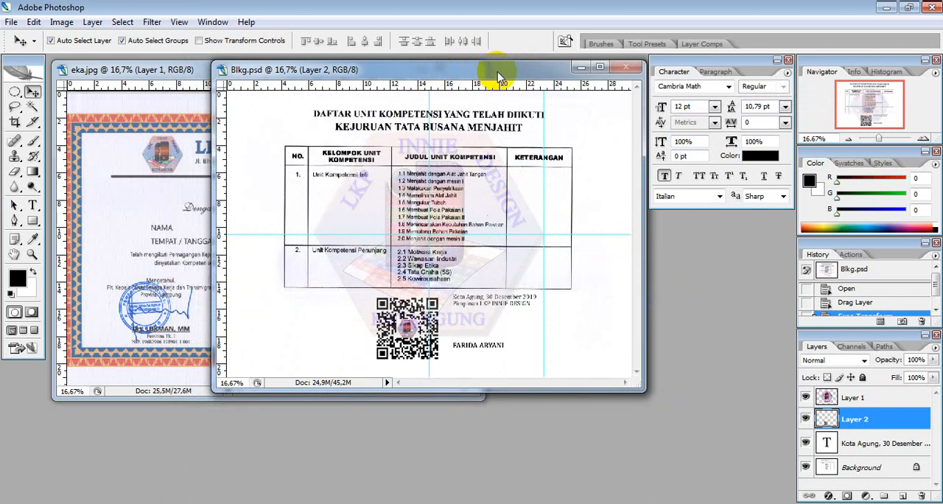
{"action": "mouse_move", "coordinate": [498, 74]}
{"action": "left_mouse_down"}
{"action": "mouse_move", "coordinate": [478, 74]}
{"action": "mouse_move", "coordinate": [487, 74]}
{"action": "left_mouse_up"}
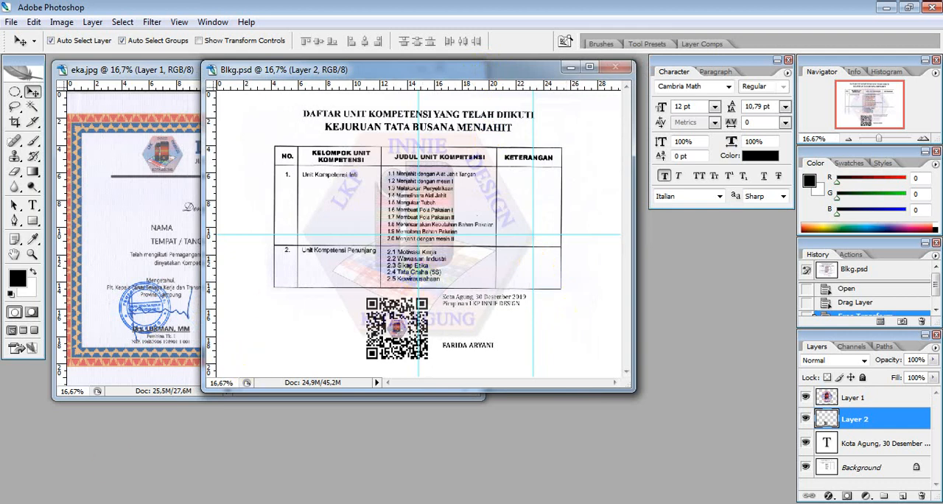
- Minimize Photoshop and the open folder windows to show the desktop
{"action": "left_click", "coordinate": [885, 7]}
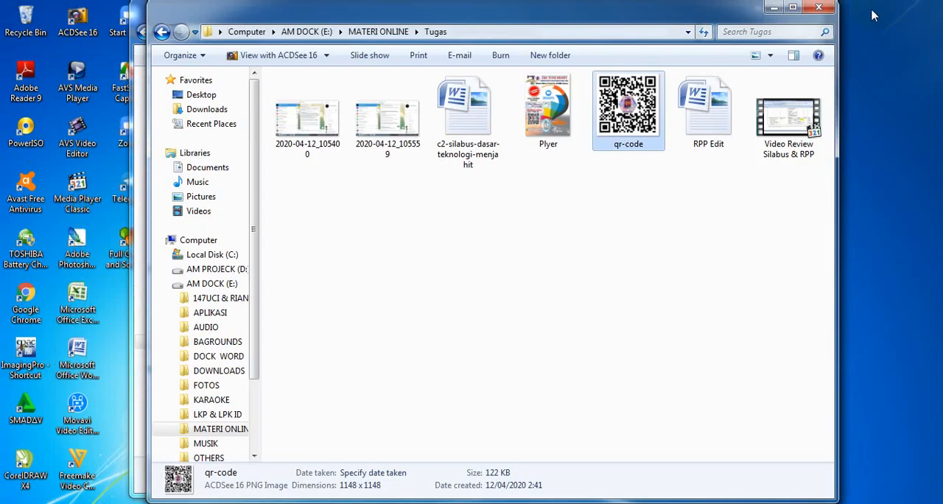
{"action": "left_click", "coordinate": [774, 9]}
{"action": "left_click", "coordinate": [759, 10]}
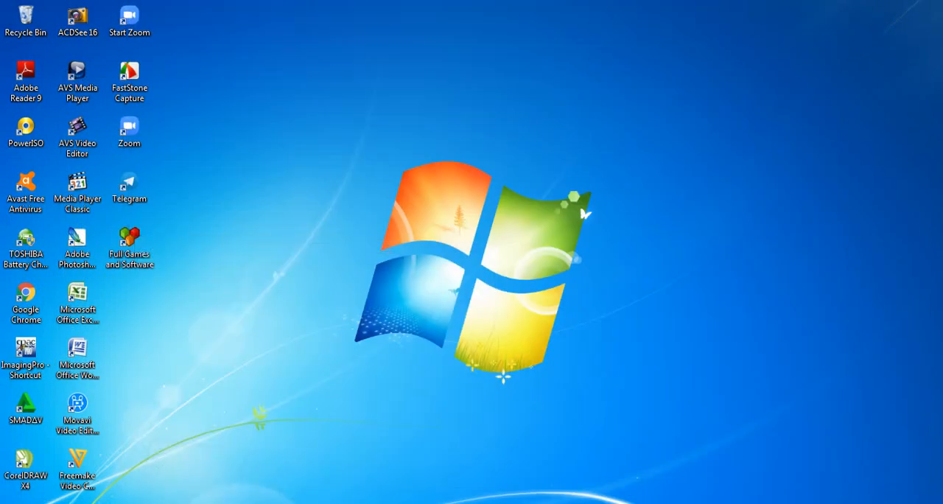